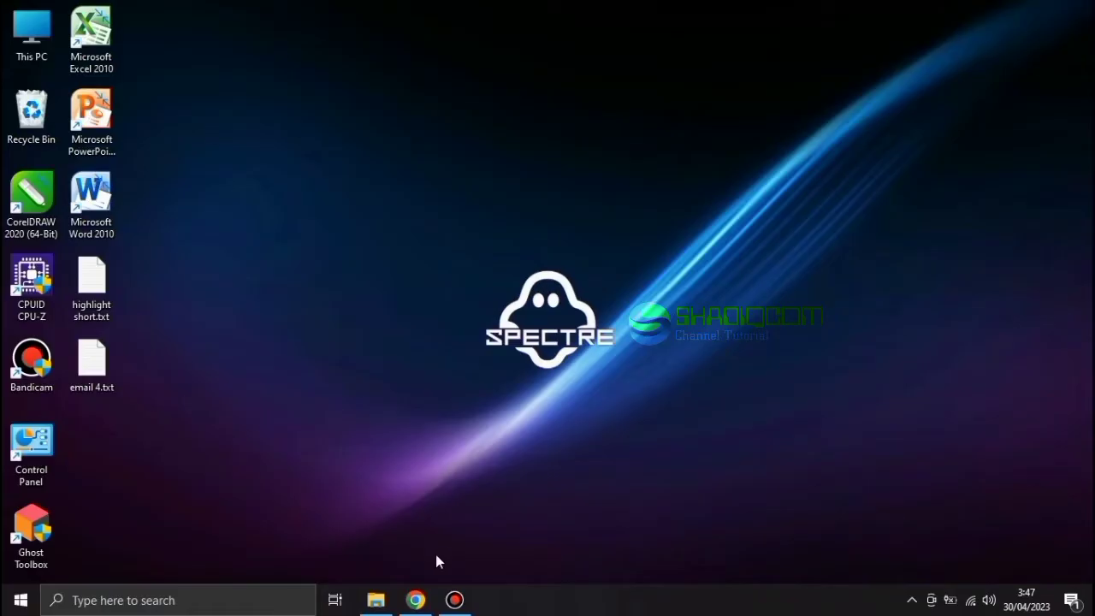
{"action": "left_click", "coordinate": [417, 602]}
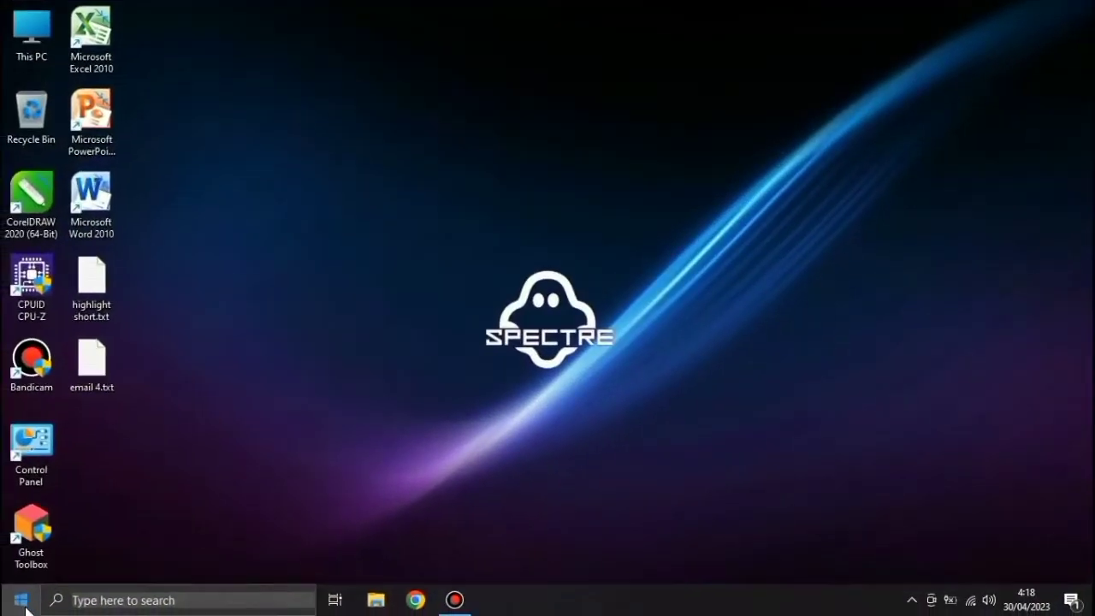
Open the properties of This PC from File Explorer and minimise the Documents window to leave the About settings page in view.
{"action": "left_click", "coordinate": [22, 600]}
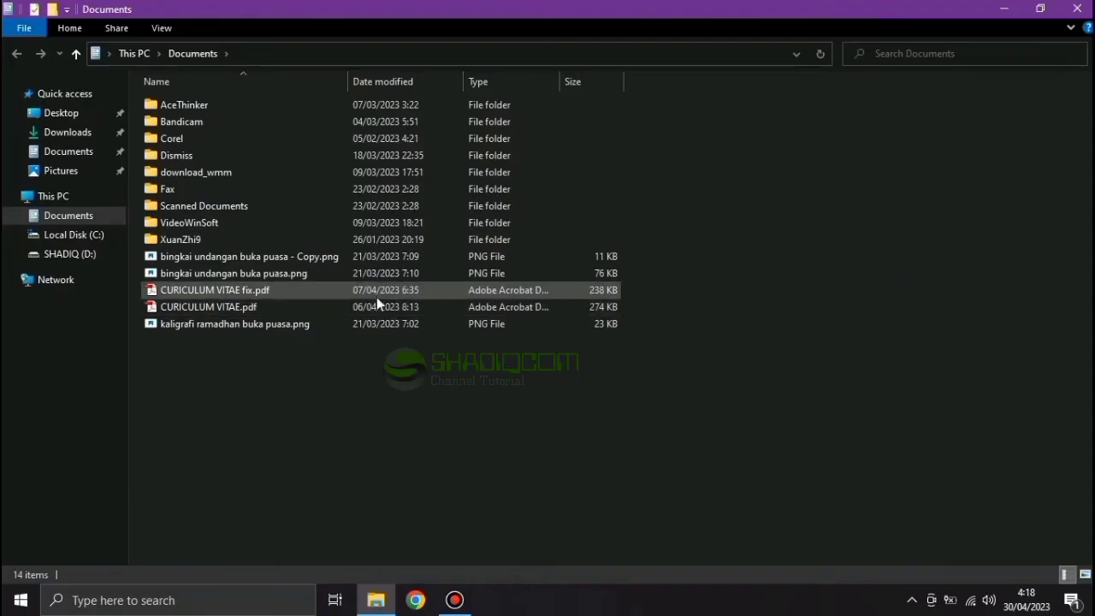
{"action": "right_click", "coordinate": [56, 200]}
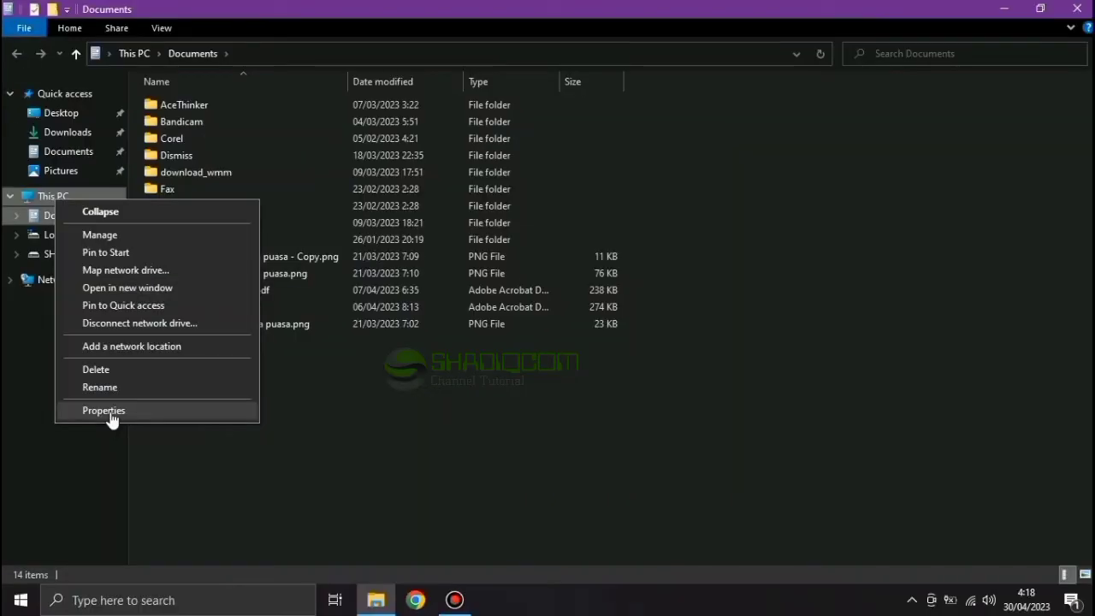
{"action": "left_click", "coordinate": [107, 411]}
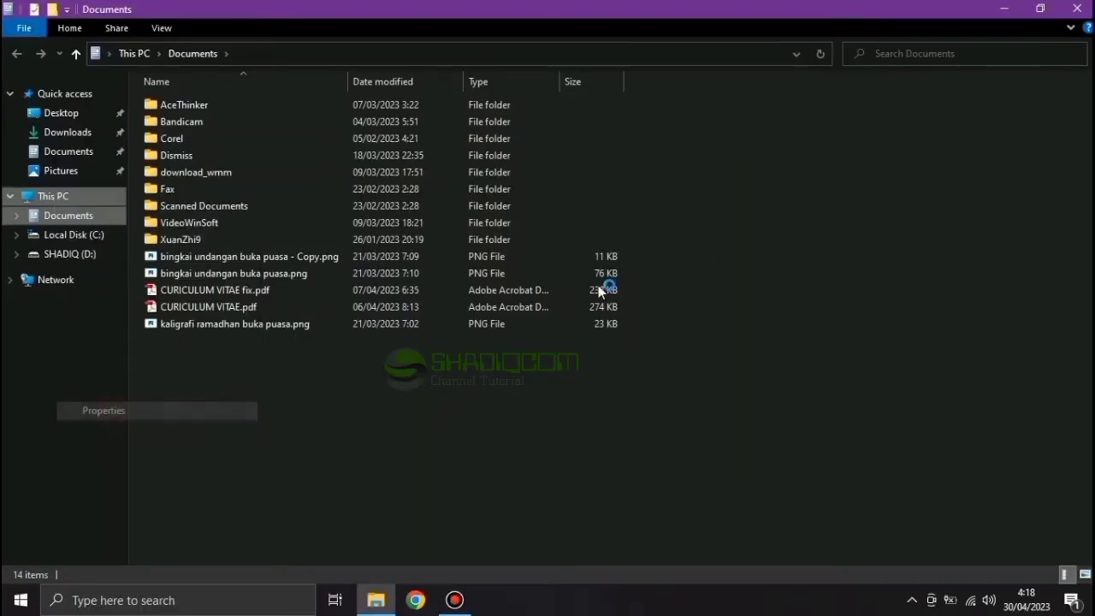
{"action": "left_click", "coordinate": [1012, 9]}
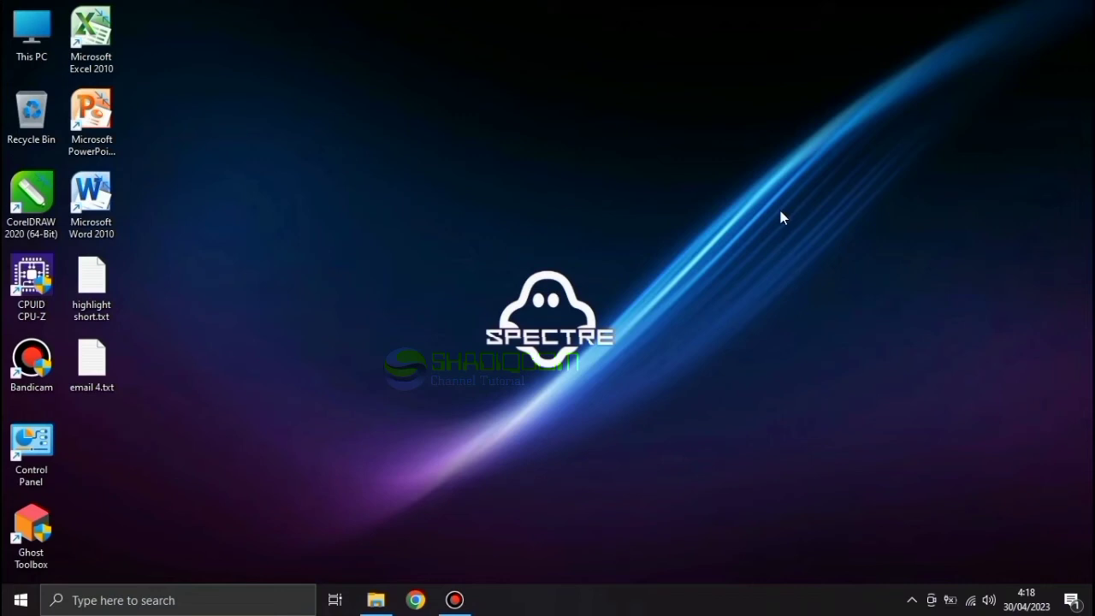
{"action": "key", "text": "super+i"}
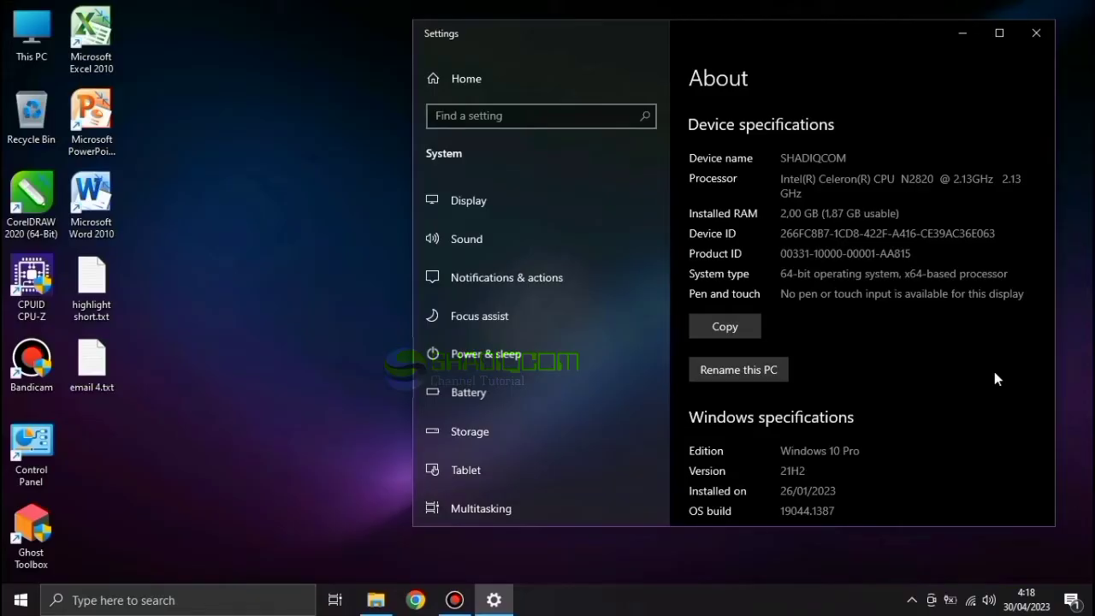
Open the advanced system settings from the related settings on the About page and reposition the System Properties dialog.
{"action": "scroll", "coordinate": [994, 373], "scroll_direction": "down", "scroll_amount": 10}
{"action": "scroll", "coordinate": [994, 377], "scroll_direction": "down", "scroll_amount": 3}
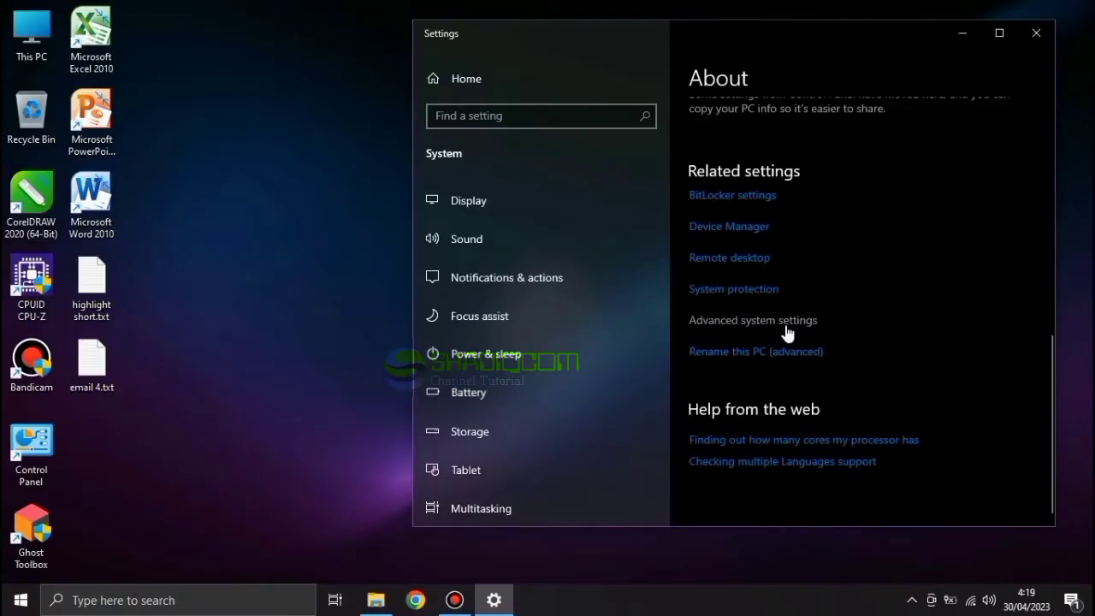
{"action": "left_click", "coordinate": [785, 327]}
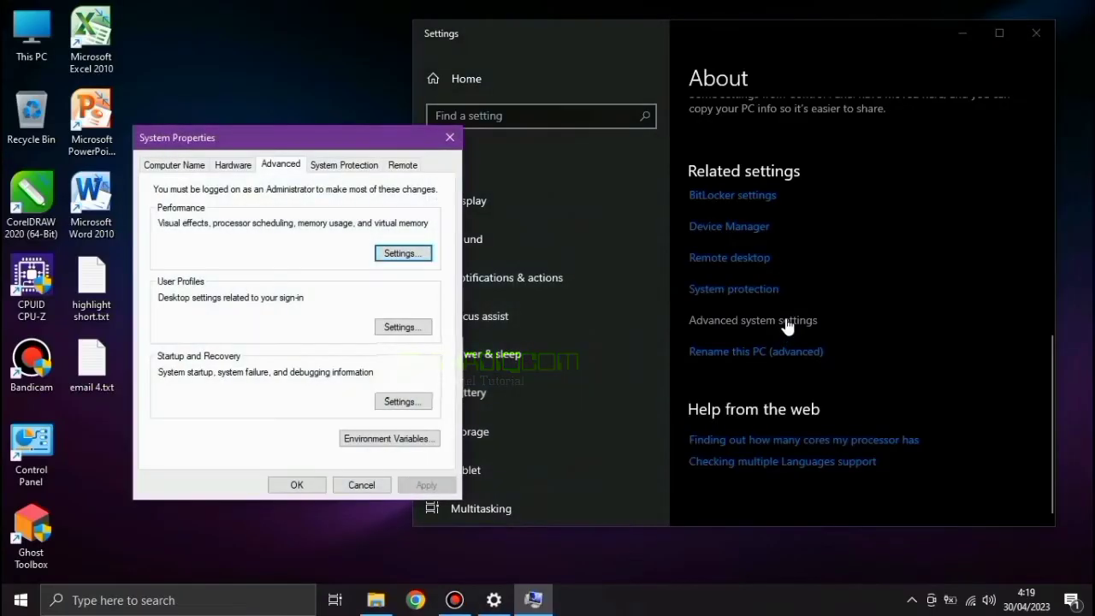
{"action": "left_click_drag", "start_coordinate": [371, 148], "coordinate": [429, 133]}
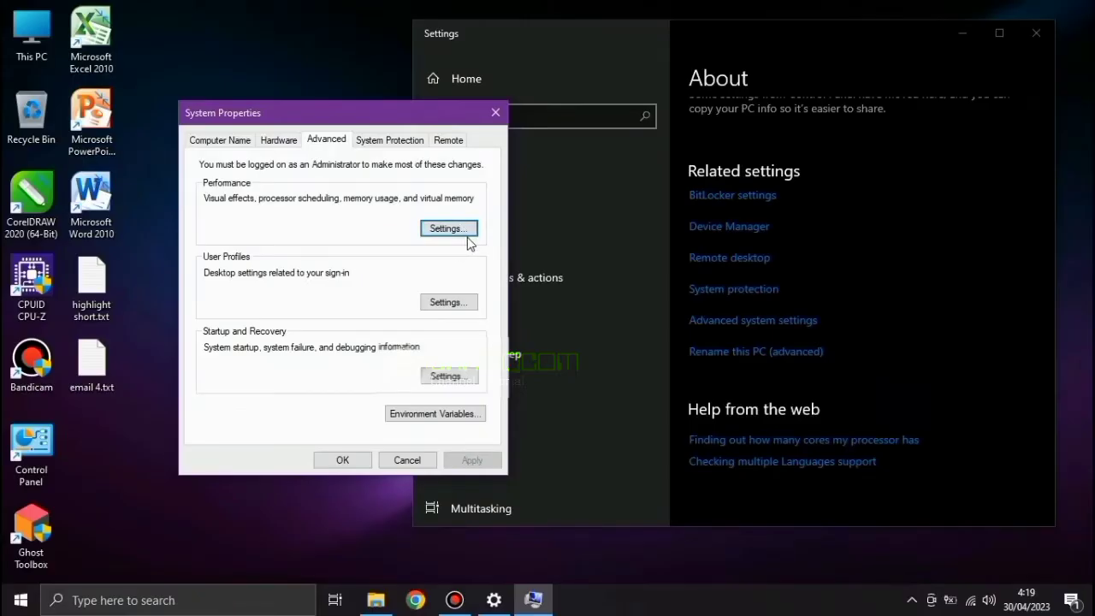
Open the virtual memory settings from the advanced performance options and move the dialog higher on the desktop.
{"action": "left_click", "coordinate": [467, 231]}
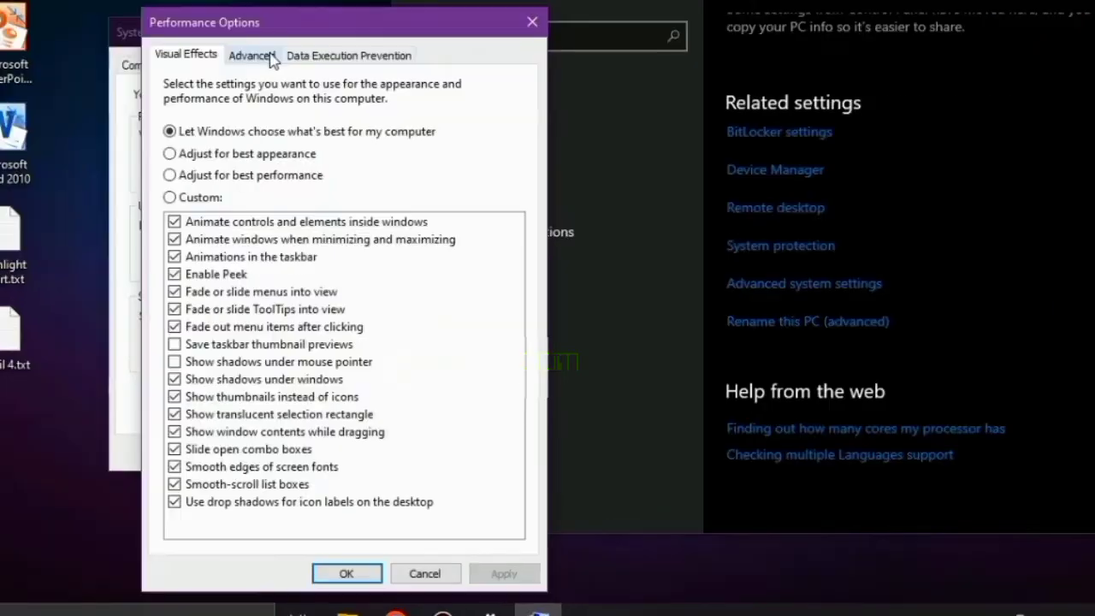
{"action": "left_click", "coordinate": [270, 57]}
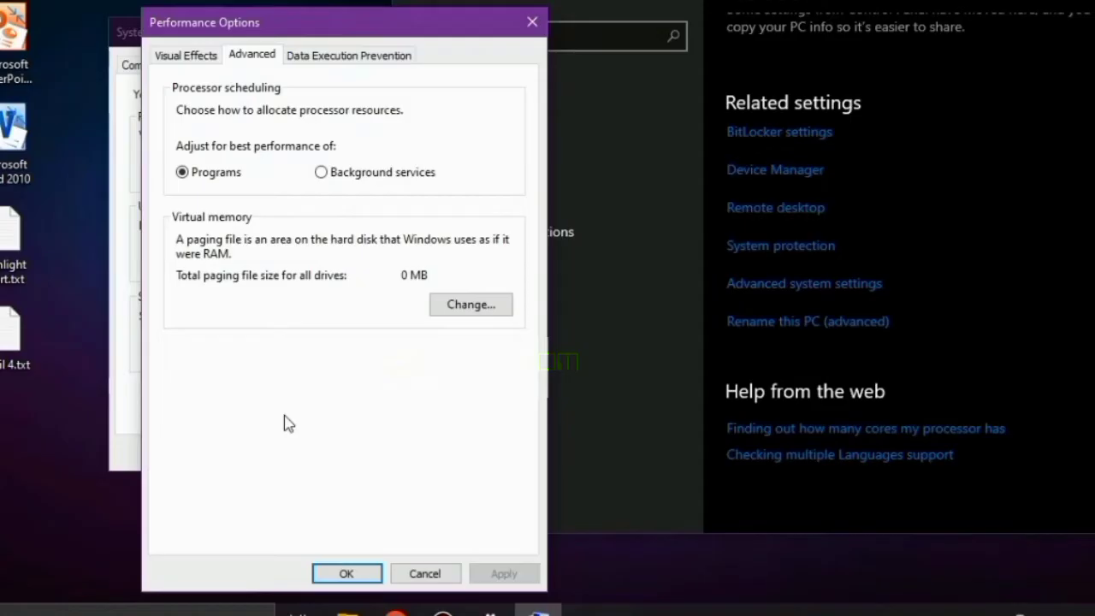
{"action": "left_click", "coordinate": [488, 308]}
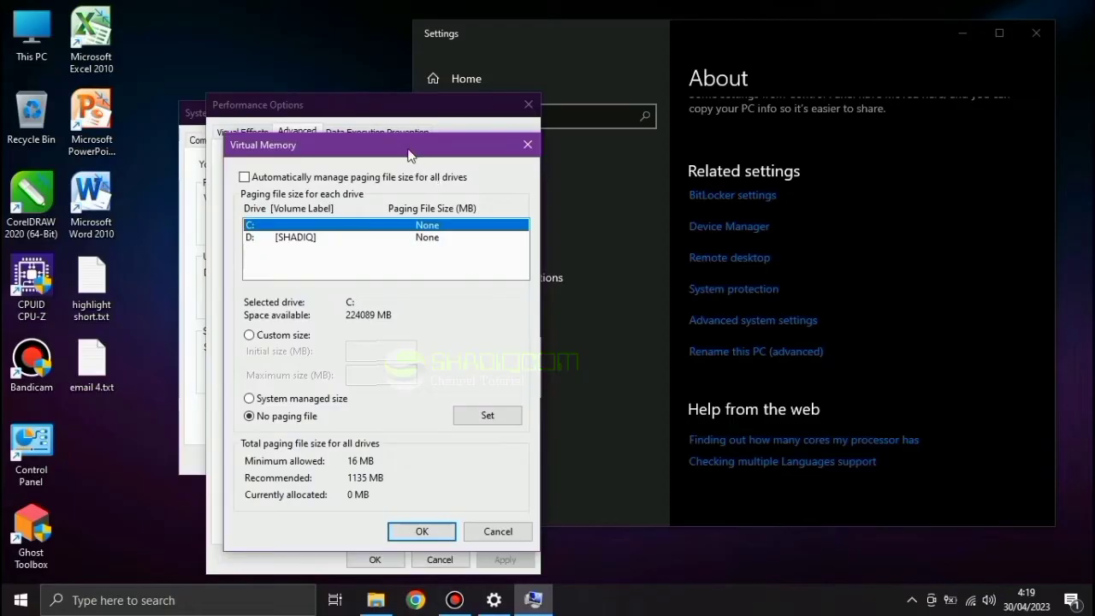
{"action": "left_click_drag", "start_coordinate": [409, 152], "coordinate": [406, 118]}
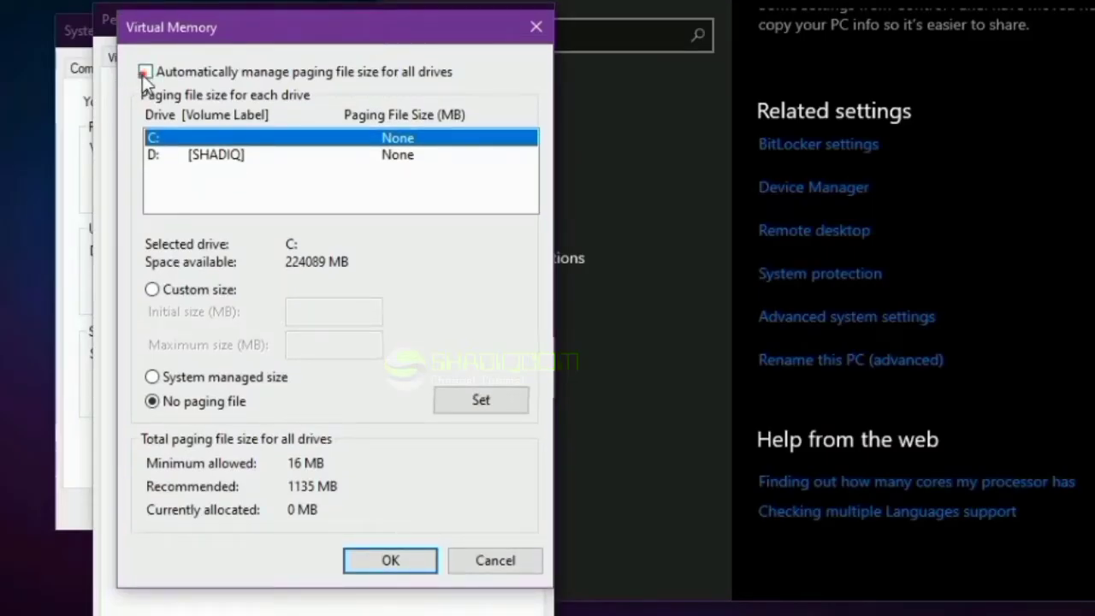
Leave automatic paging file management off, select drive C: and choose Custom size for its paging file.
{"action": "left_click", "coordinate": [145, 72]}
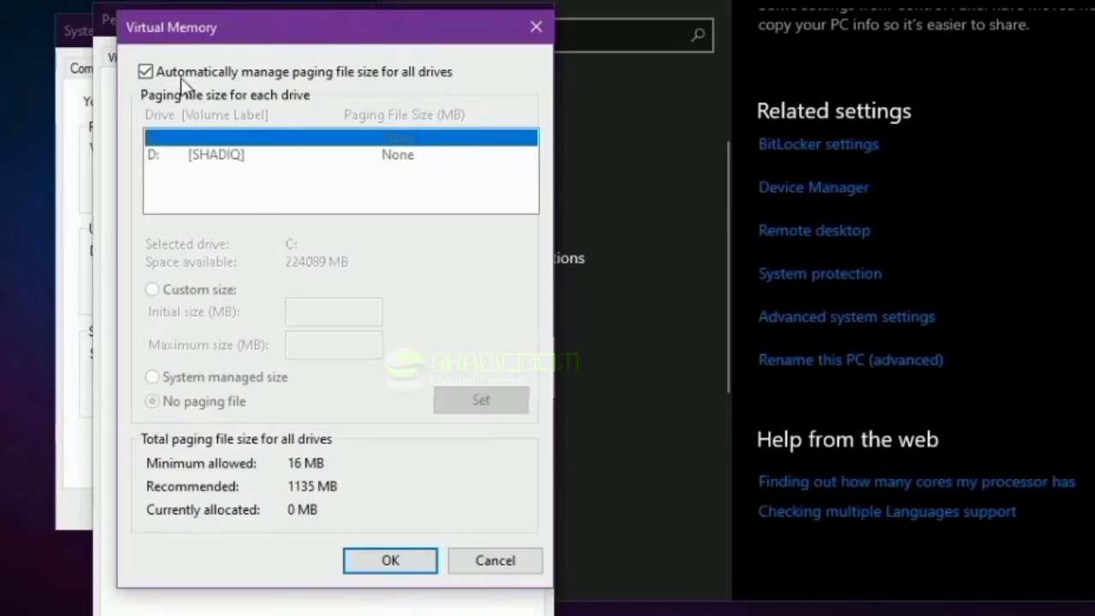
{"action": "left_click", "coordinate": [146, 73]}
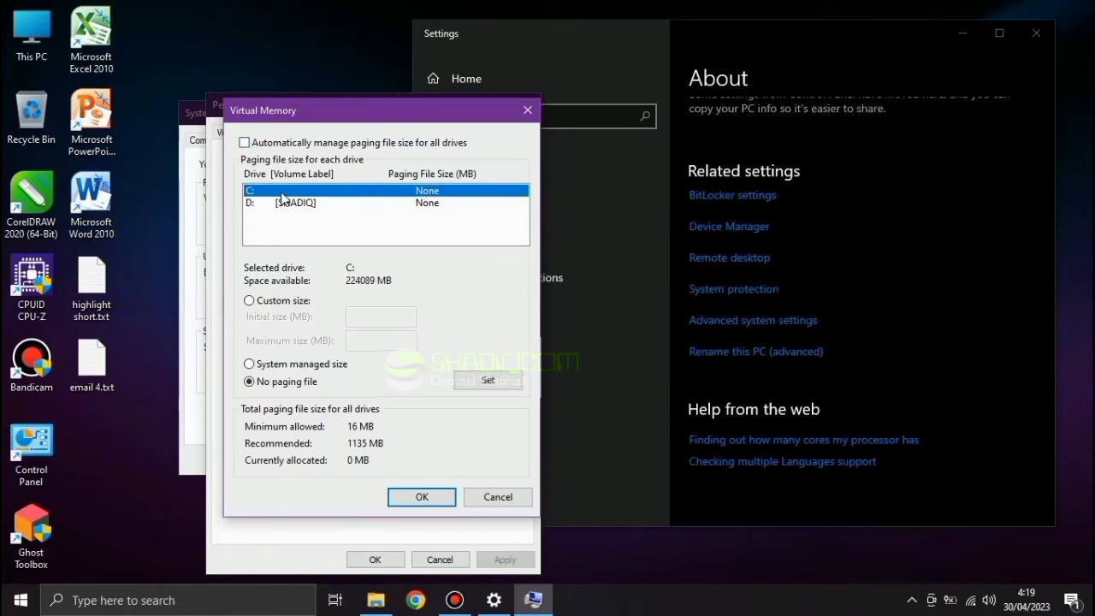
{"action": "left_click", "coordinate": [284, 203]}
{"action": "left_click", "coordinate": [282, 191]}
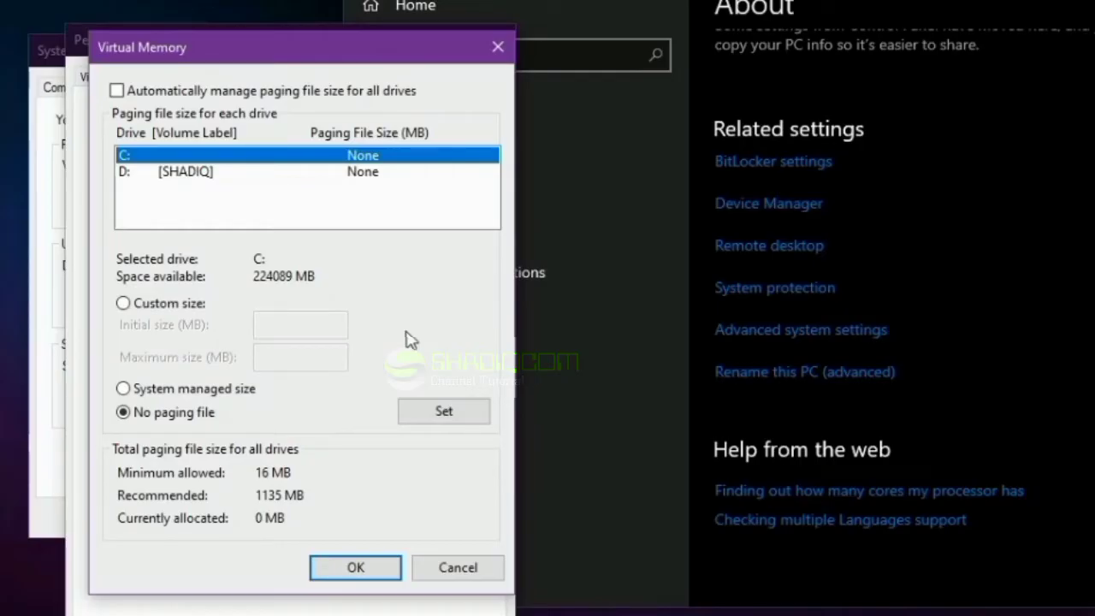
{"action": "left_click", "coordinate": [157, 305]}
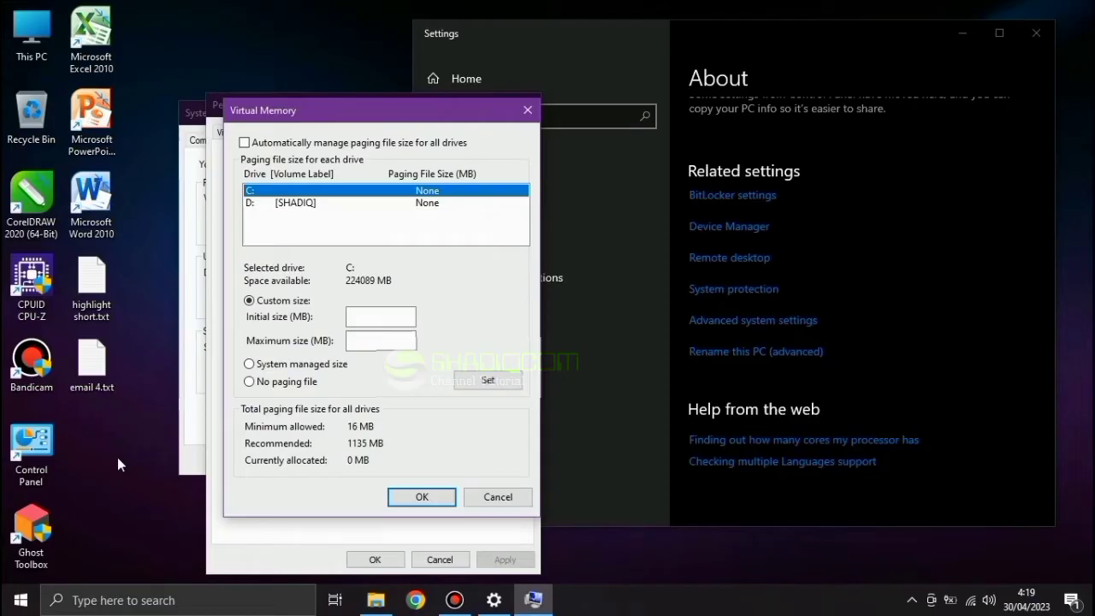
Check the installed RAM in the properties of This PC, minimise File Explorer and close the Settings window.
{"action": "left_click", "coordinate": [383, 603]}
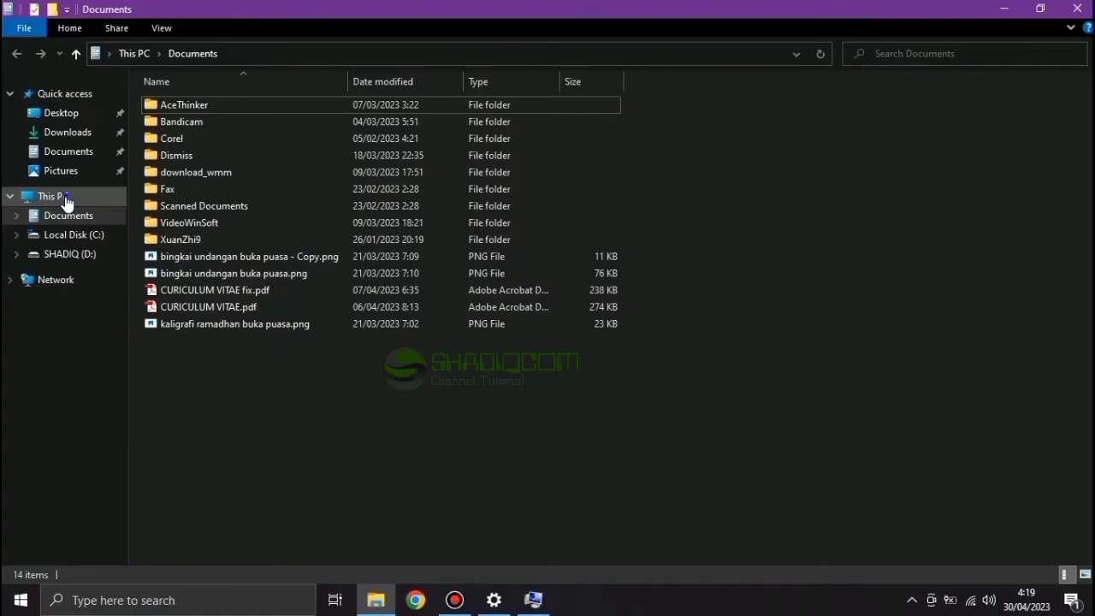
{"action": "right_click", "coordinate": [67, 202]}
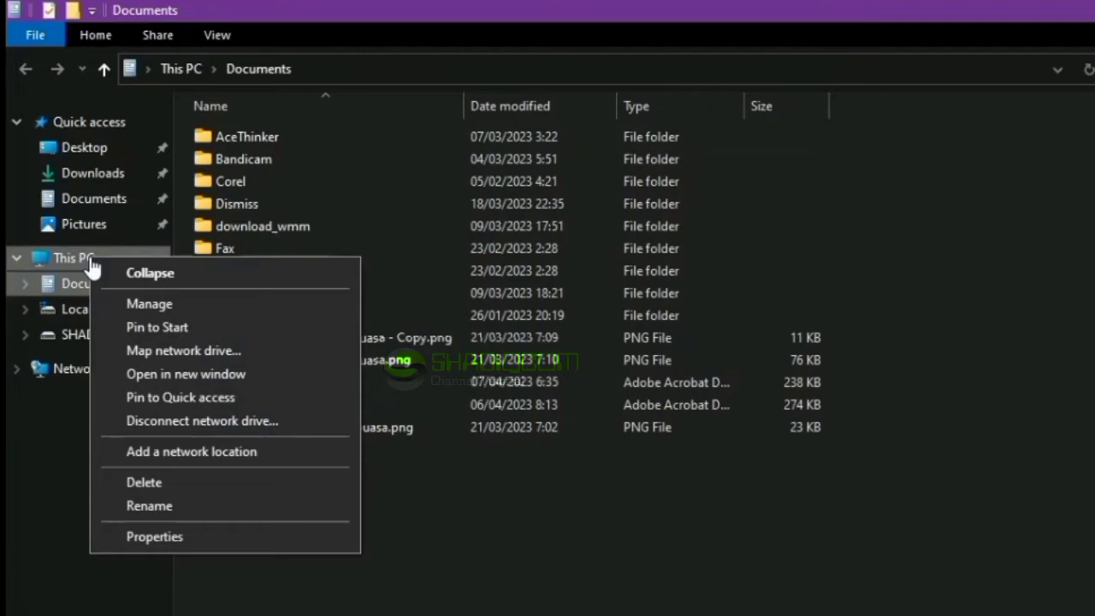
{"action": "left_click", "coordinate": [182, 537]}
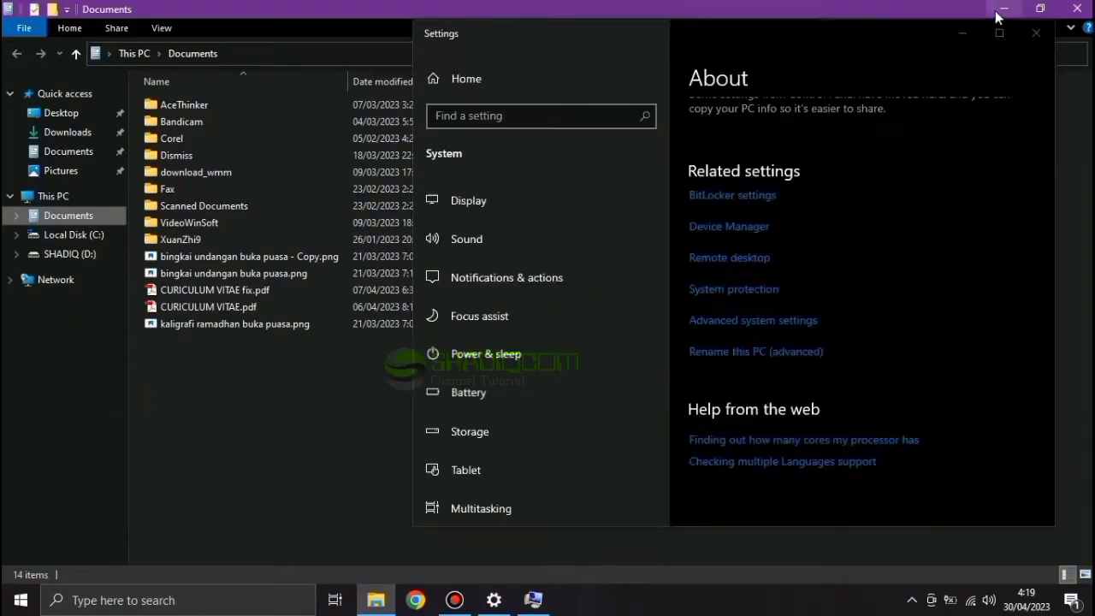
{"action": "left_click", "coordinate": [1000, 11]}
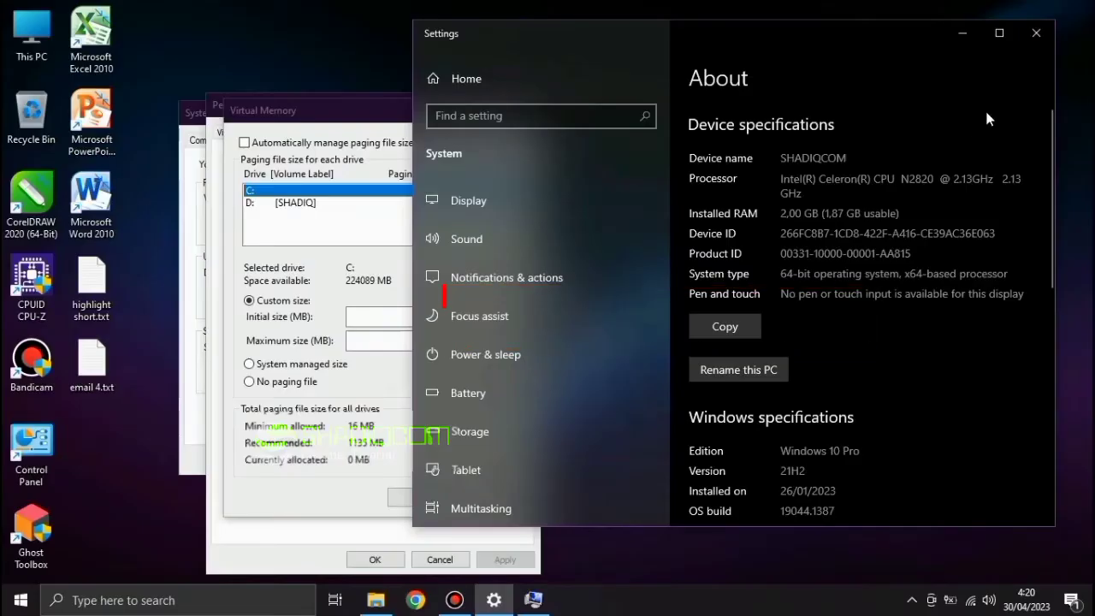
{"action": "left_click", "coordinate": [1052, 22]}
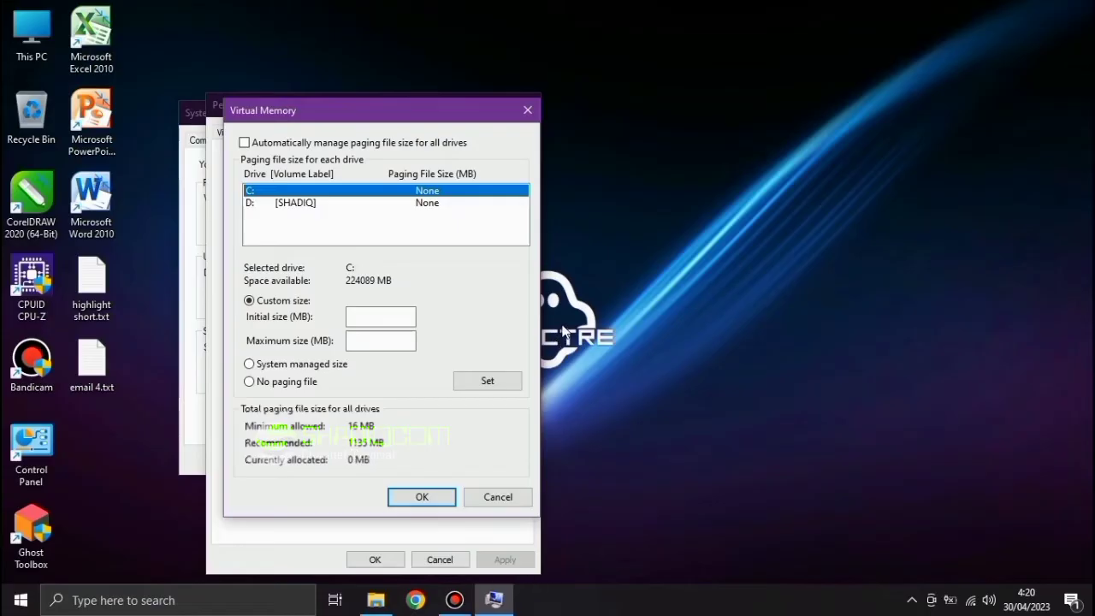
Create a text document on the desktop named "rumus menentukan custom size.txt".
{"action": "right_click", "coordinate": [756, 224]}
{"action": "left_click", "coordinate": [826, 377]}
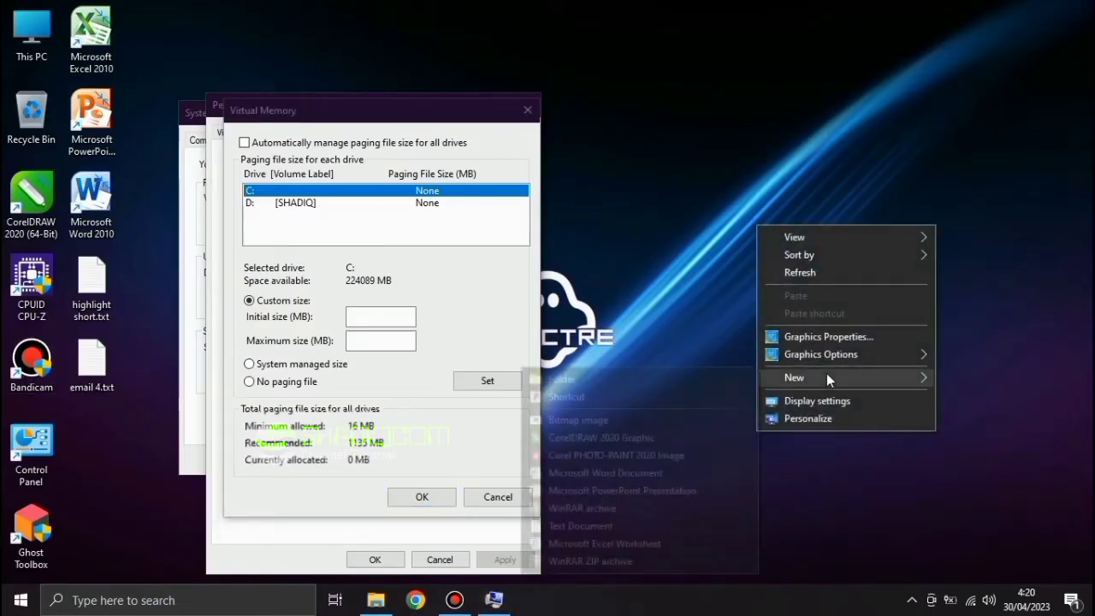
{"action": "left_click", "coordinate": [580, 525]}
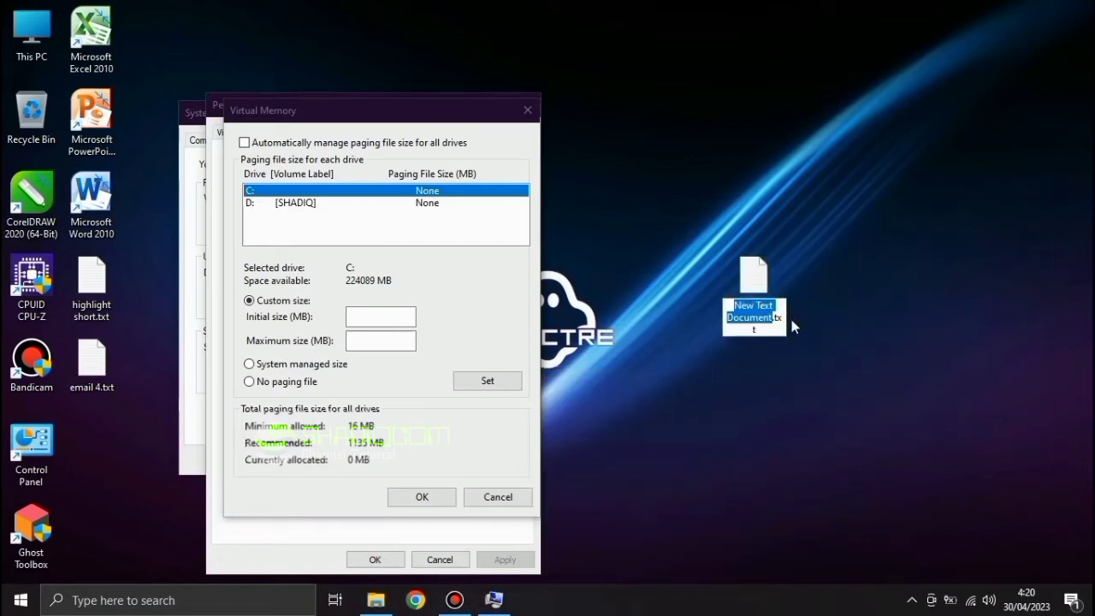
{"action": "type", "text": "rumus"}
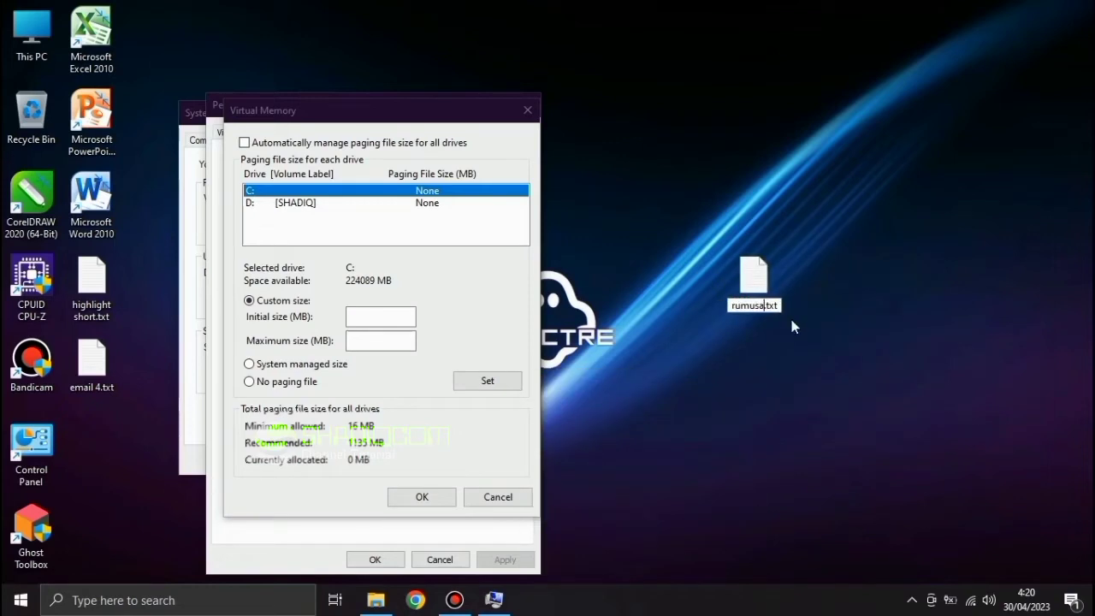
{"action": "type", "text": " menentukan"}
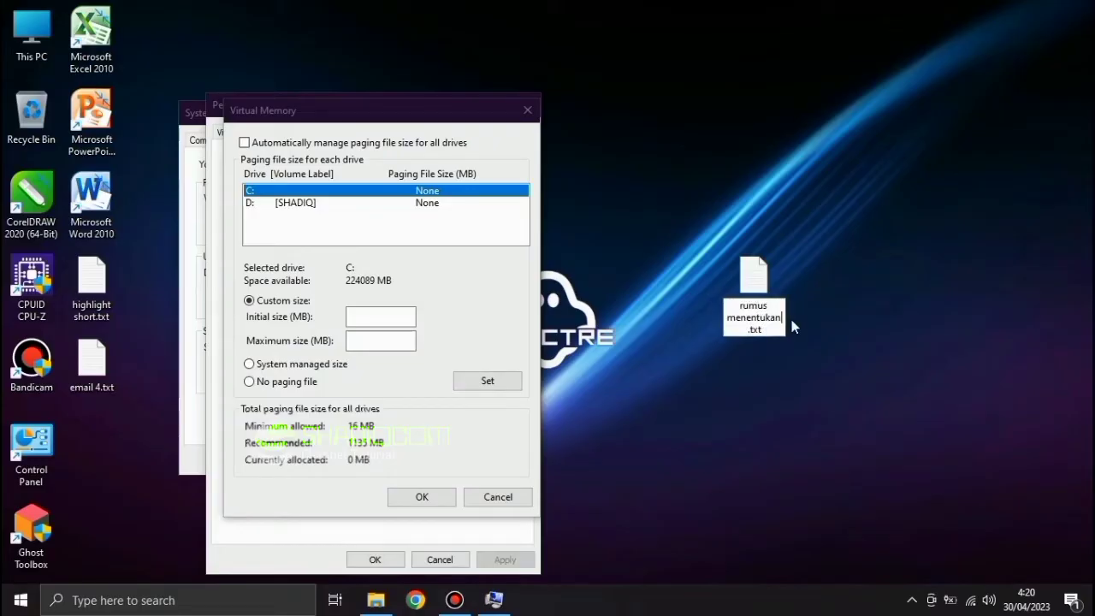
{"action": "type", "text": " custom size"}
{"action": "key", "text": "Return"}
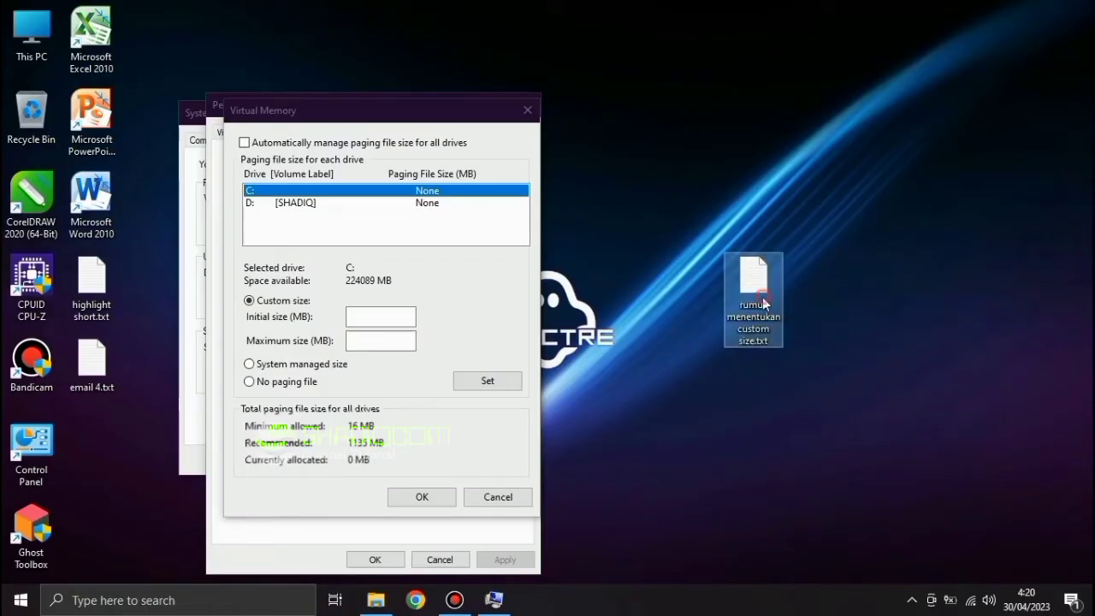
Open the new text file in Notepad, narrow its window and place it beside the Virtual Memory dialog.
{"action": "double_click", "coordinate": [762, 301]}
{"action": "left_click_drag", "start_coordinate": [1041, 217], "coordinate": [663, 221]}
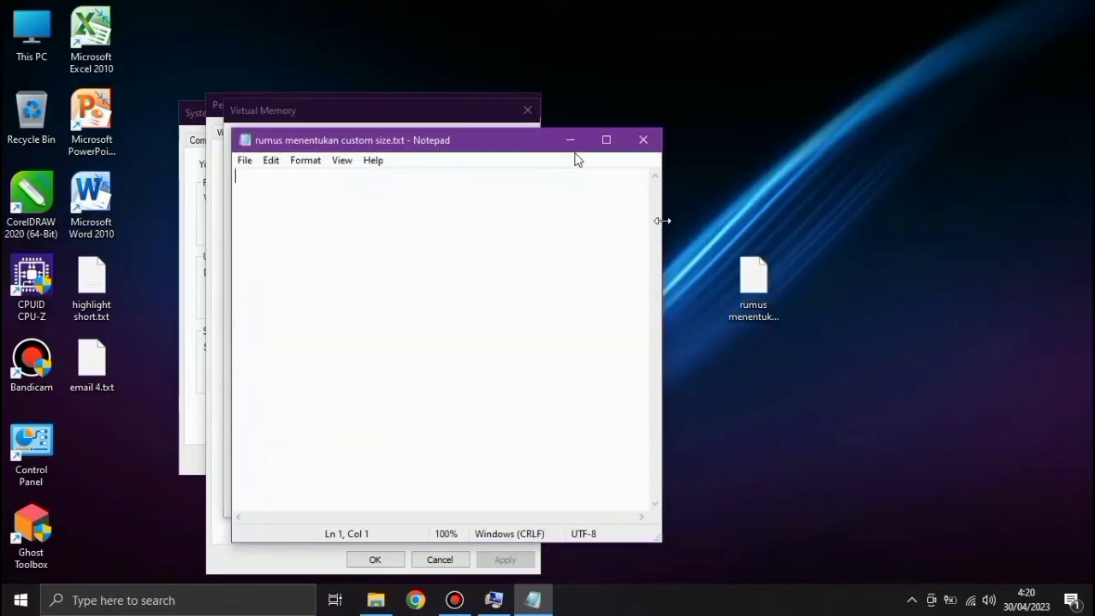
{"action": "left_click_drag", "start_coordinate": [575, 142], "coordinate": [957, 113]}
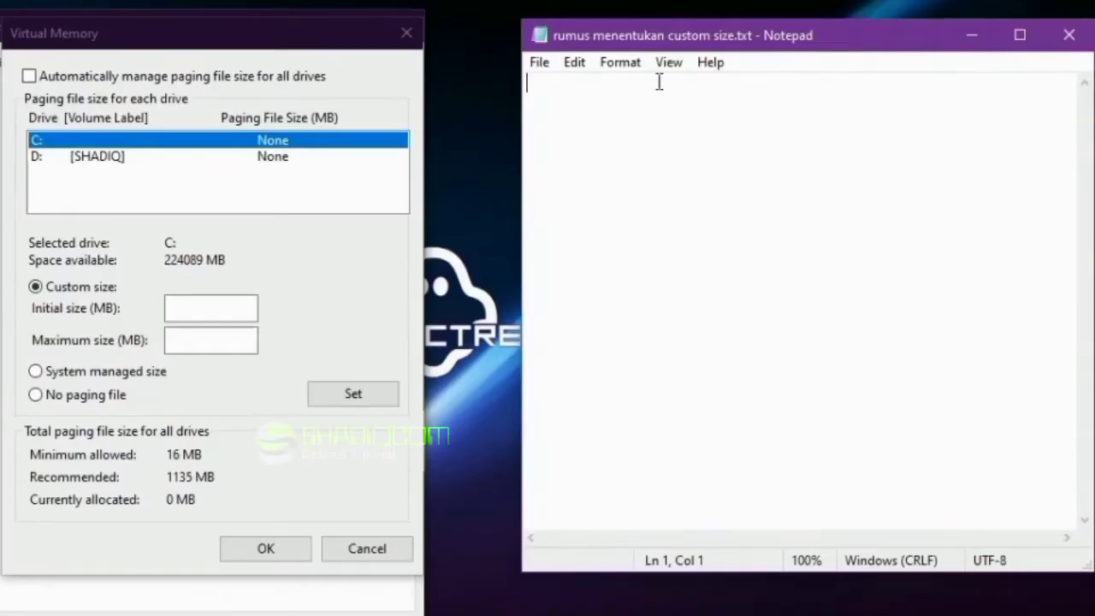
Write the heading "rumus menentukan initial size (MB)" on the first line of the text file.
{"action": "type", "text": "rum"}
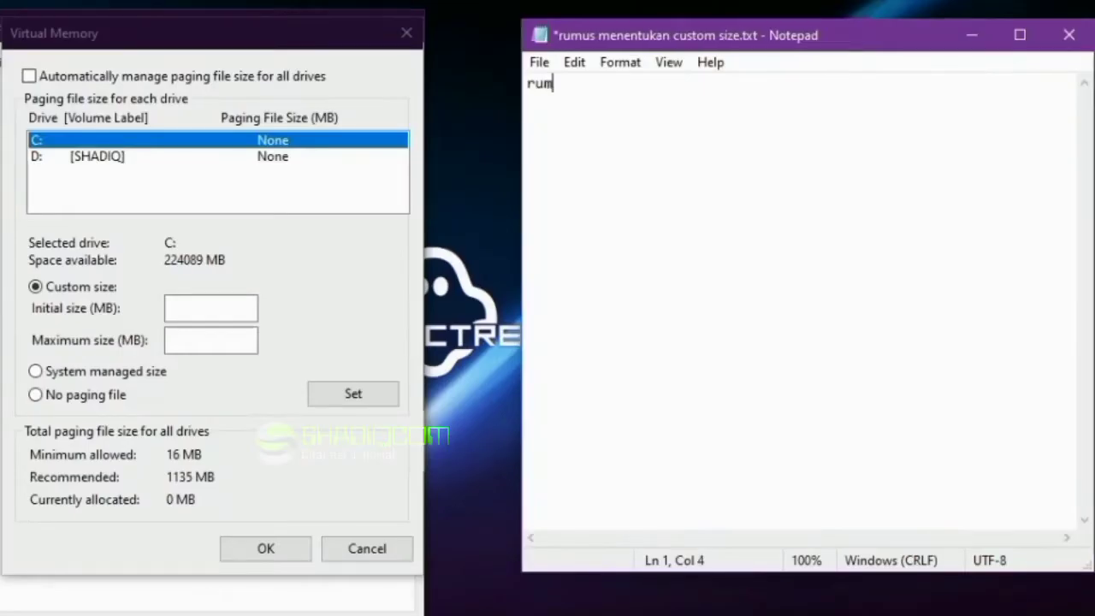
{"action": "type", "text": "us menentuk"}
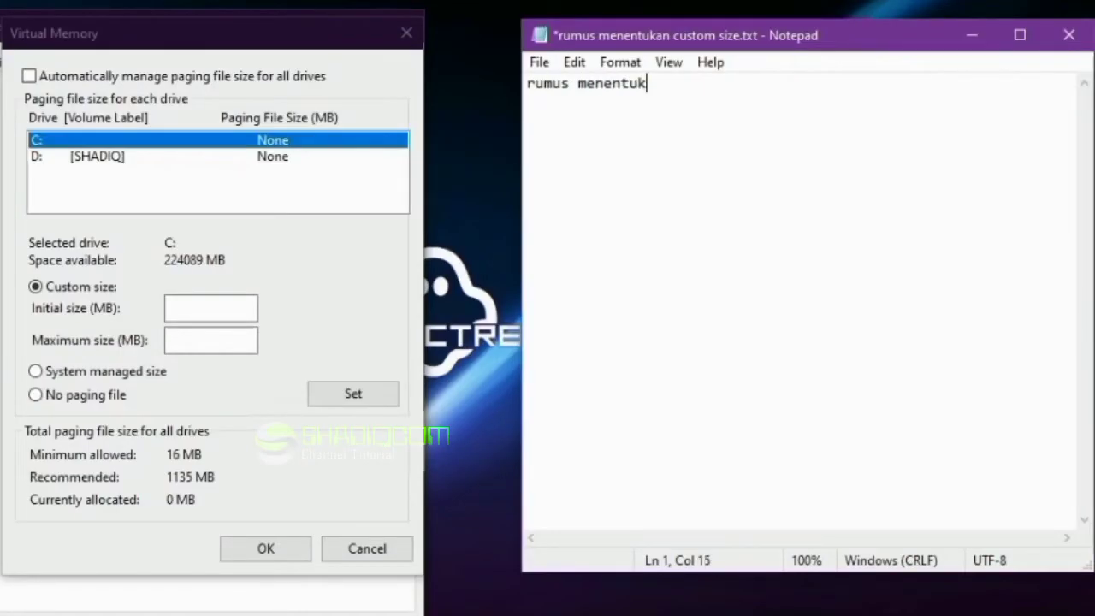
{"action": "type", "text": "an initia"}
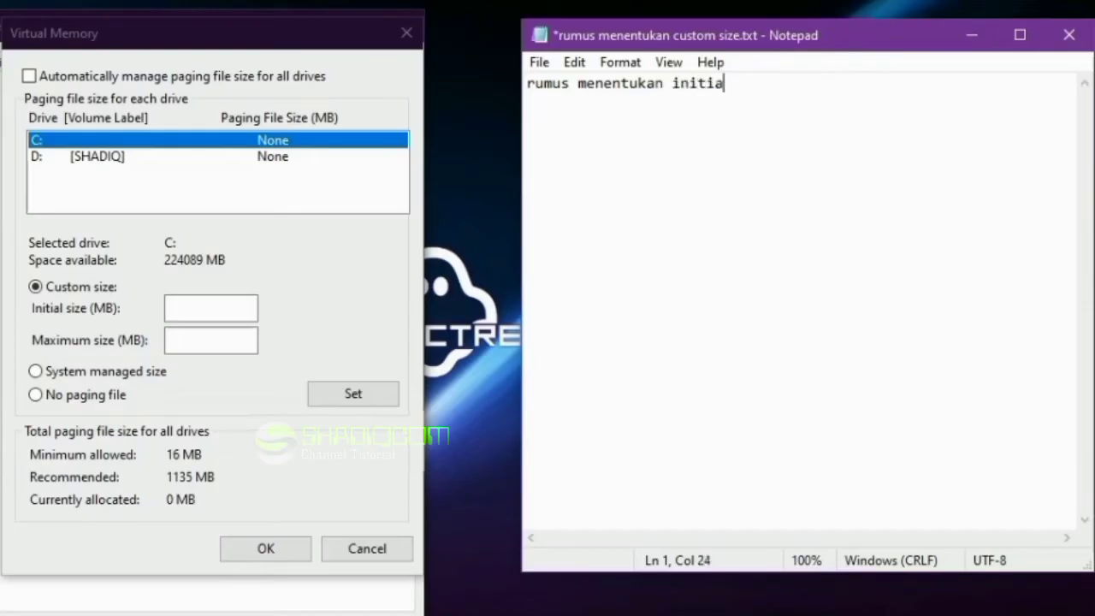
{"action": "type", "text": "l size (MB)"}
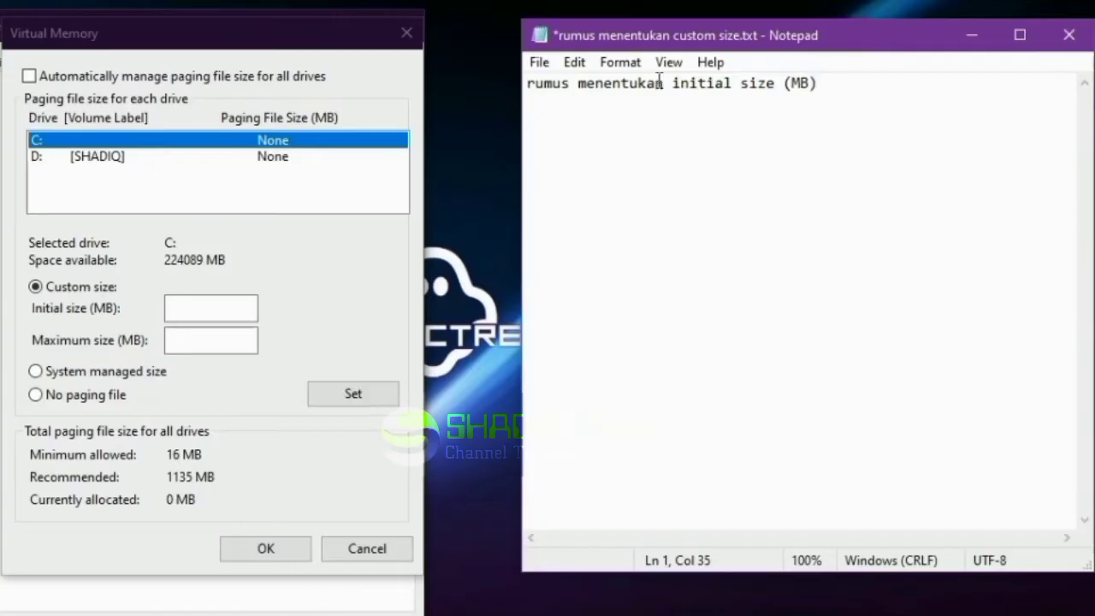
Write the initial size formula "1.5 x besar ram x 1024" below the heading, separated by a blank line.
{"action": "key", "text": "Return"}
{"action": "key", "text": "Return"}
{"action": "type", "text": "1.5 x besar ram "}
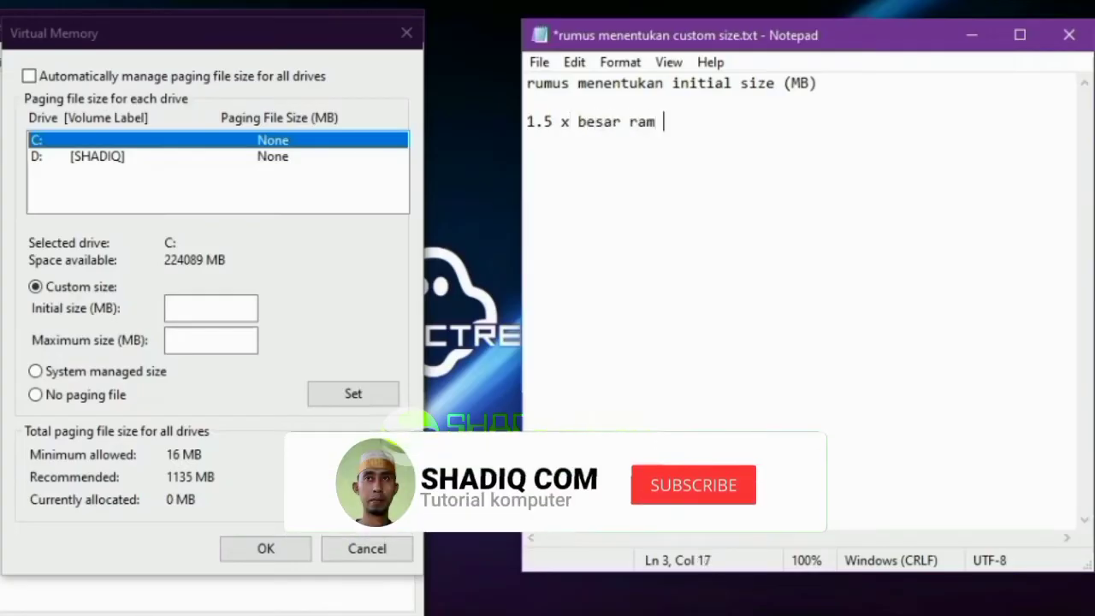
{"action": "type", "text": "x "}
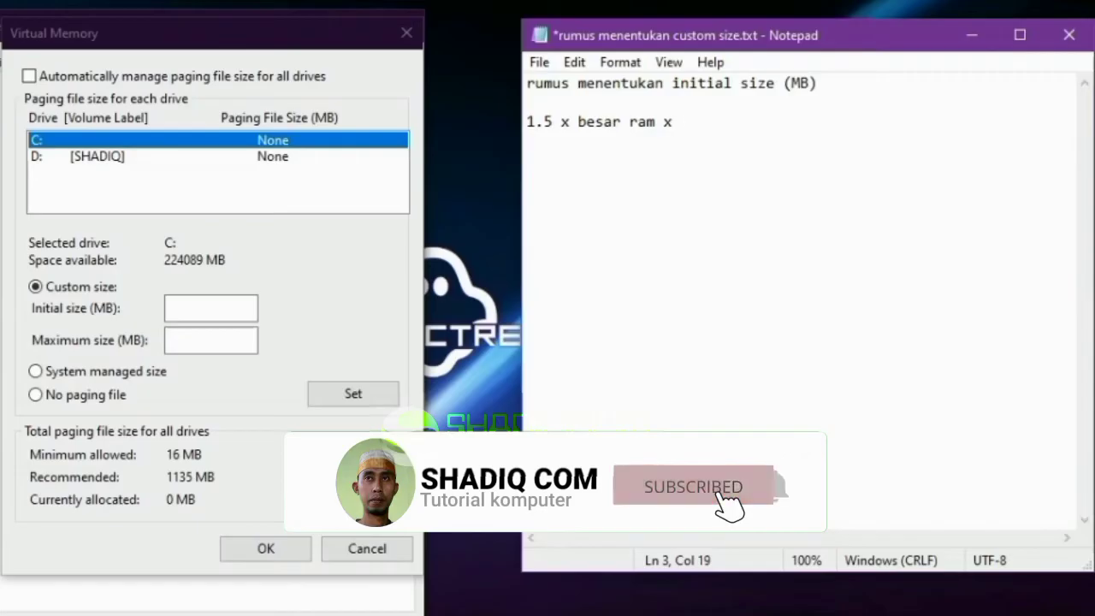
{"action": "type", "text": "1024"}
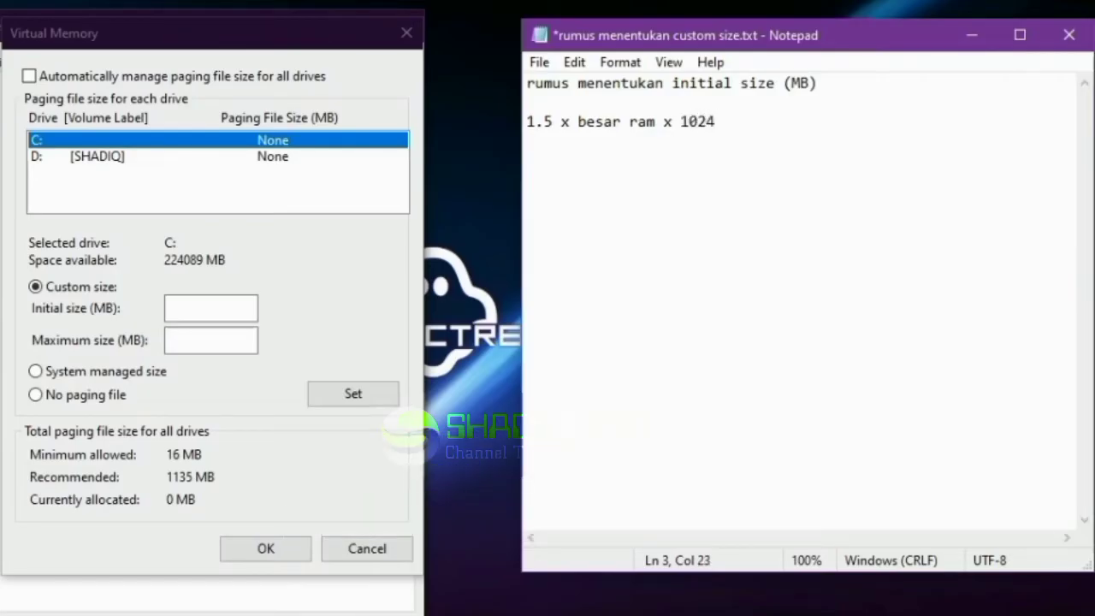
Add the worked calculation "1.5 x 2 x 1024 = 3.072" below the initial size formula, after a blank line.
{"action": "key", "text": "Return"}
{"action": "key", "text": "Return"}
{"action": "type", "text": "1.5 x 2 x 10"}
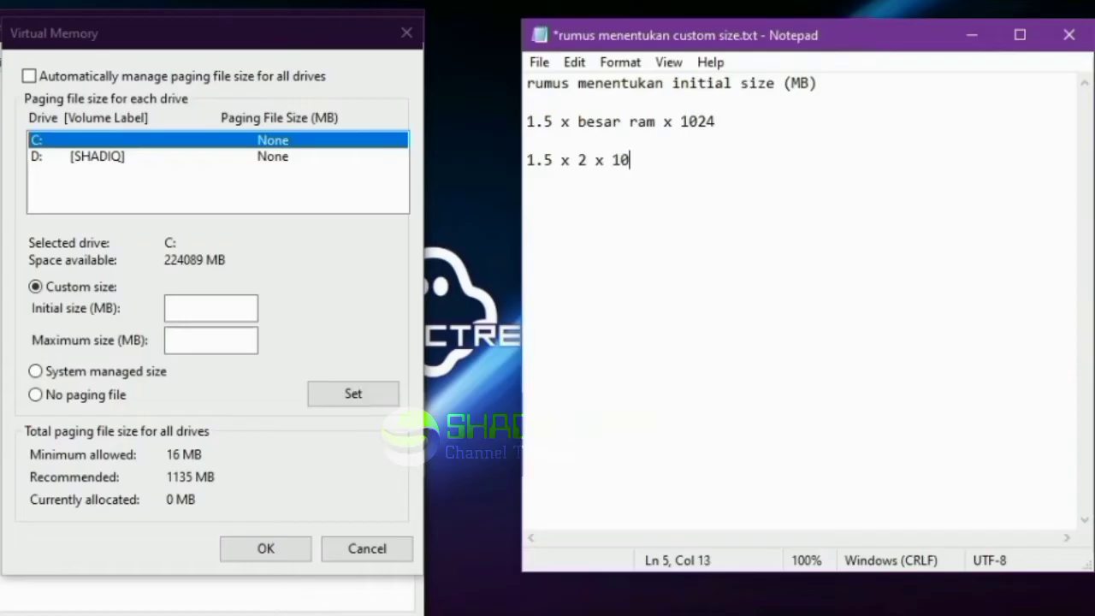
{"action": "type", "text": "24 = 3.07"}
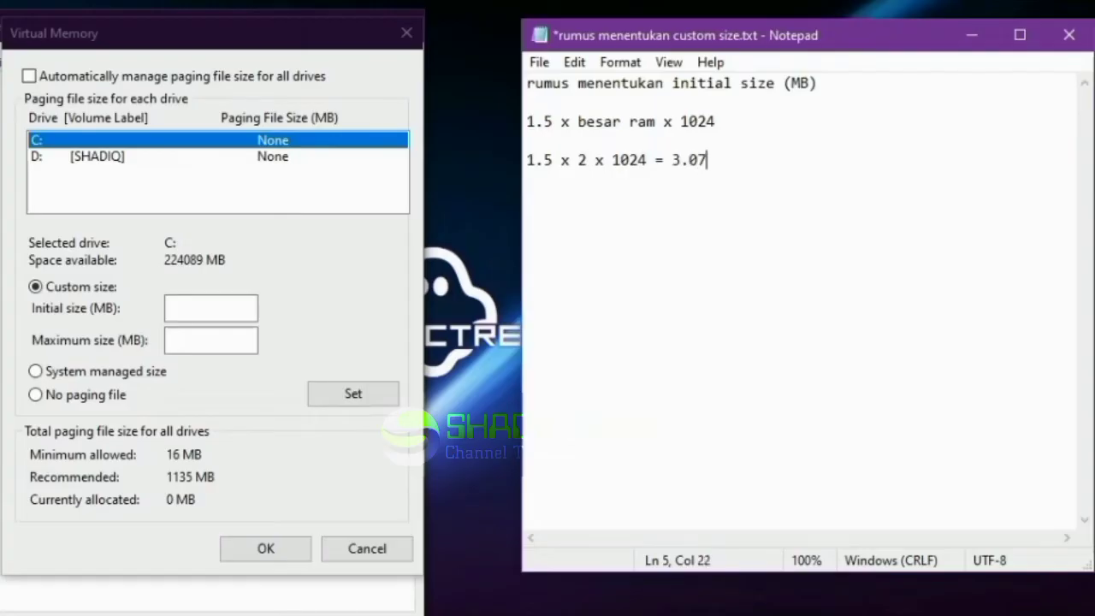
{"action": "type", "text": "2"}
Set the custom initial size for drive C: to 3072 MB in the Virtual Memory dialog.
{"action": "left_click", "coordinate": [183, 312]}
{"action": "type", "text": "3"}
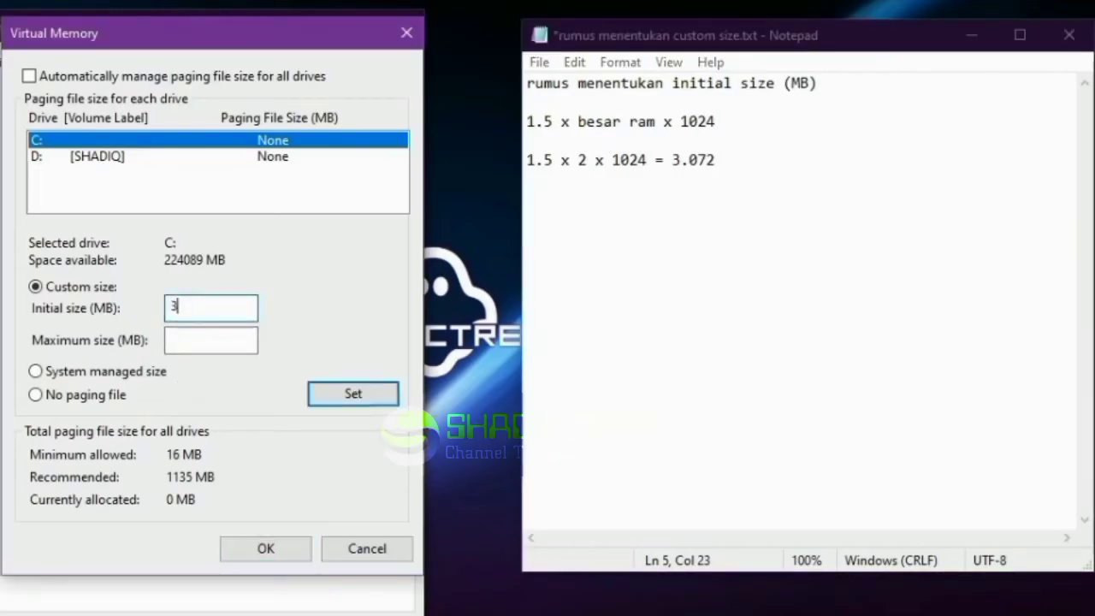
{"action": "type", "text": "072"}
Return to Notepad and write the heading "rumus menentukan maximum size (MB)" below the initial size calculation, after a blank line.
{"action": "key", "text": "alt+Tab"}
{"action": "key", "text": "Return"}
{"action": "key", "text": "Return"}
{"action": "type", "text": "rumu"}
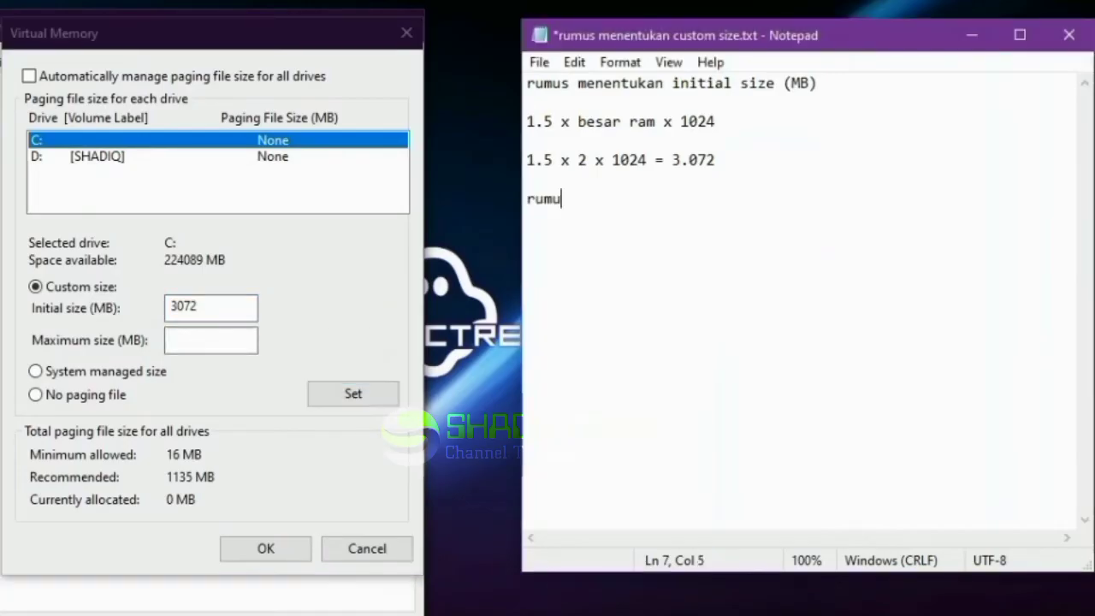
{"action": "type", "text": "s menentukan ma"}
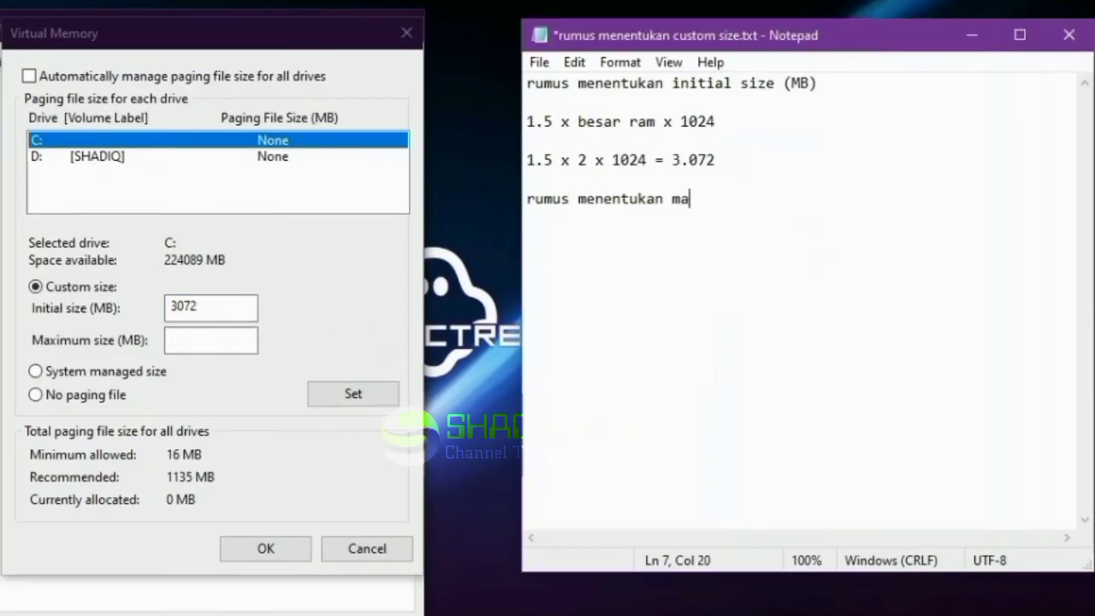
{"action": "type", "text": "ximum size (MB)"}
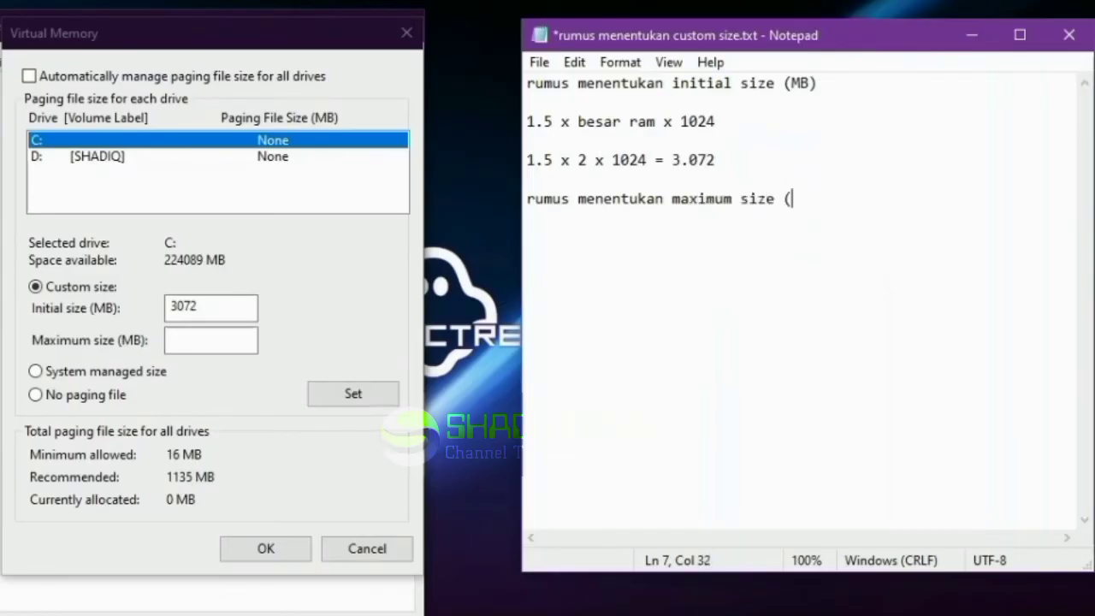
Write the maximum size formula "3 x jumlah initial size" below its heading, separated by a blank line.
{"action": "key", "text": "Return"}
{"action": "key", "text": "Return"}
{"action": "type", "text": "3 x"}
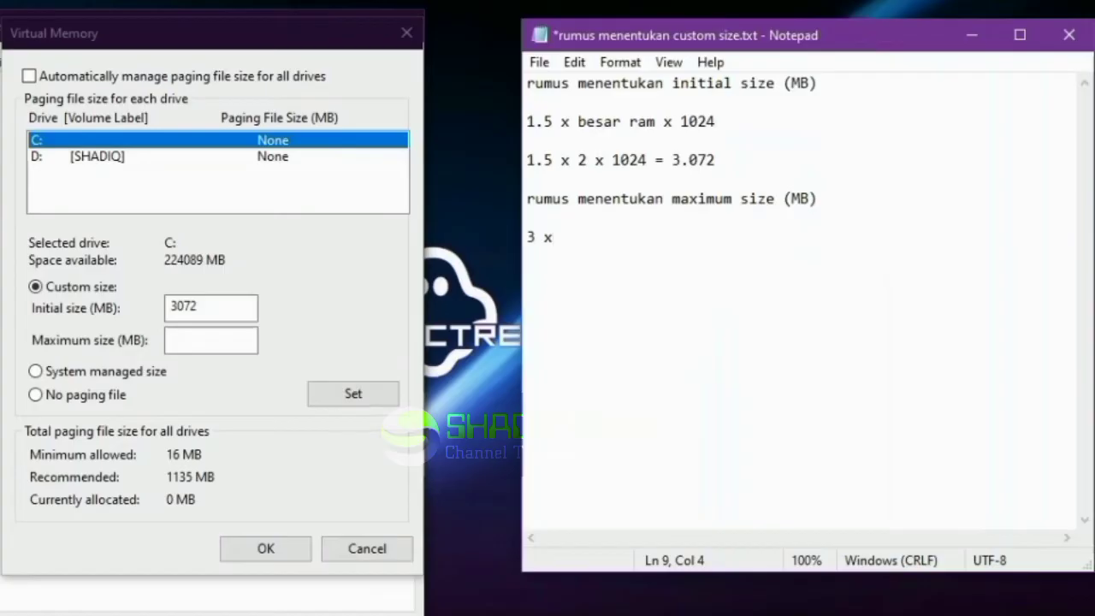
{"action": "type", "text": " jumlah"}
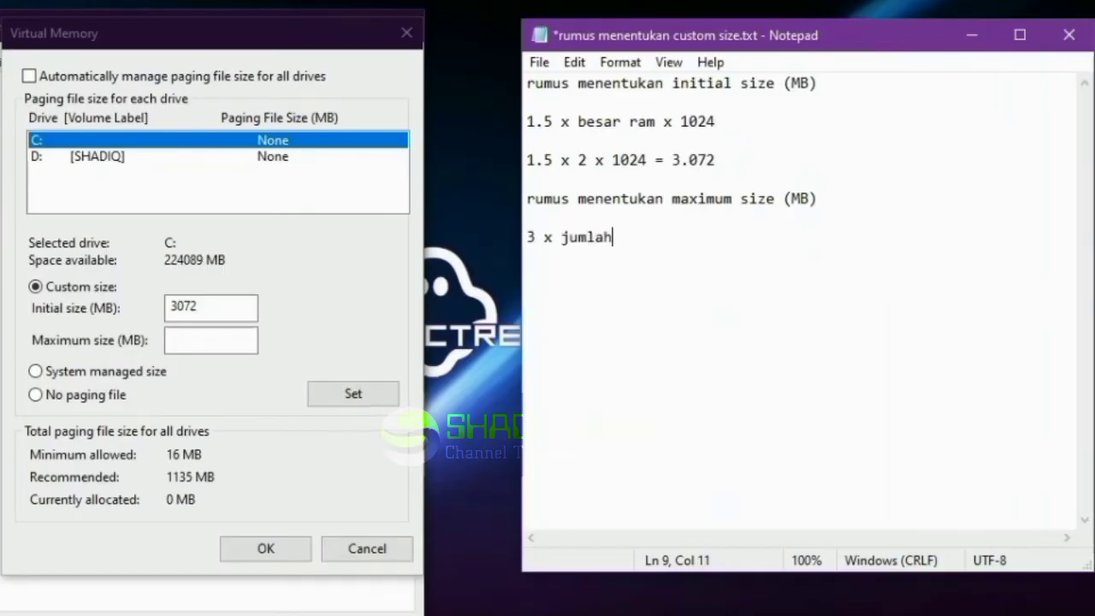
{"action": "type", "text": " initial size"}
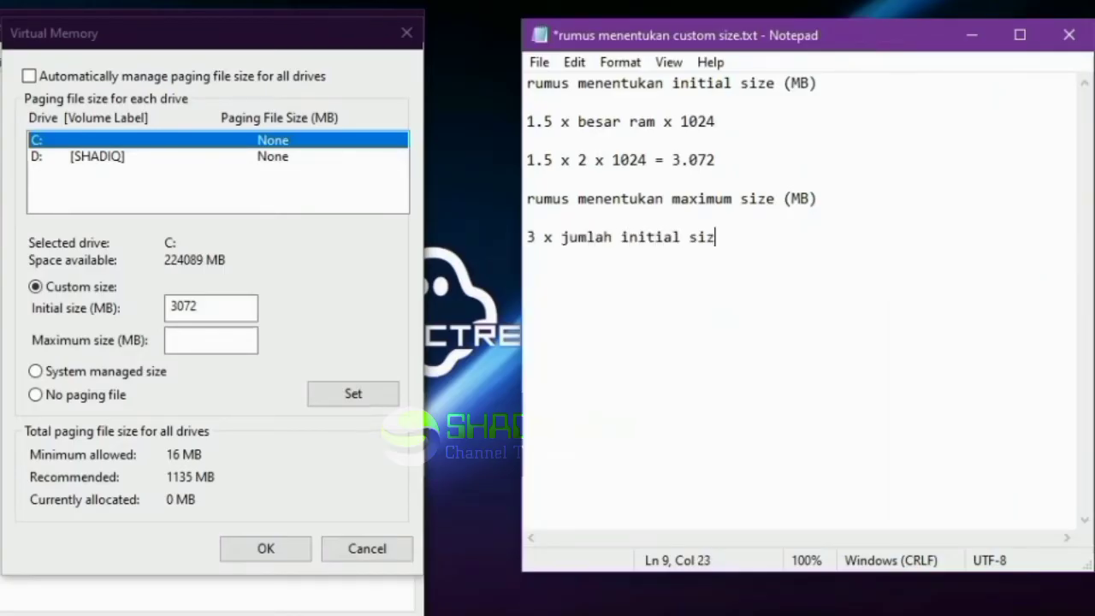
Add the worked calculation "3 x 3.072 = 9216" below the maximum size formula, after a blank line.
{"action": "key", "text": "Return"}
{"action": "key", "text": "Return"}
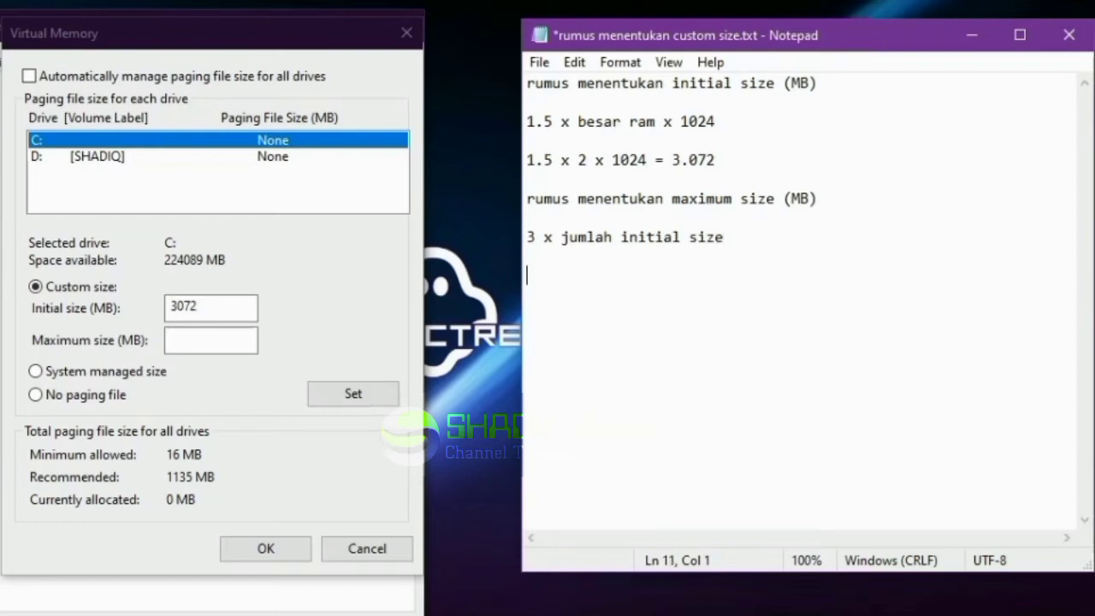
{"action": "type", "text": "3 x 3.072"}
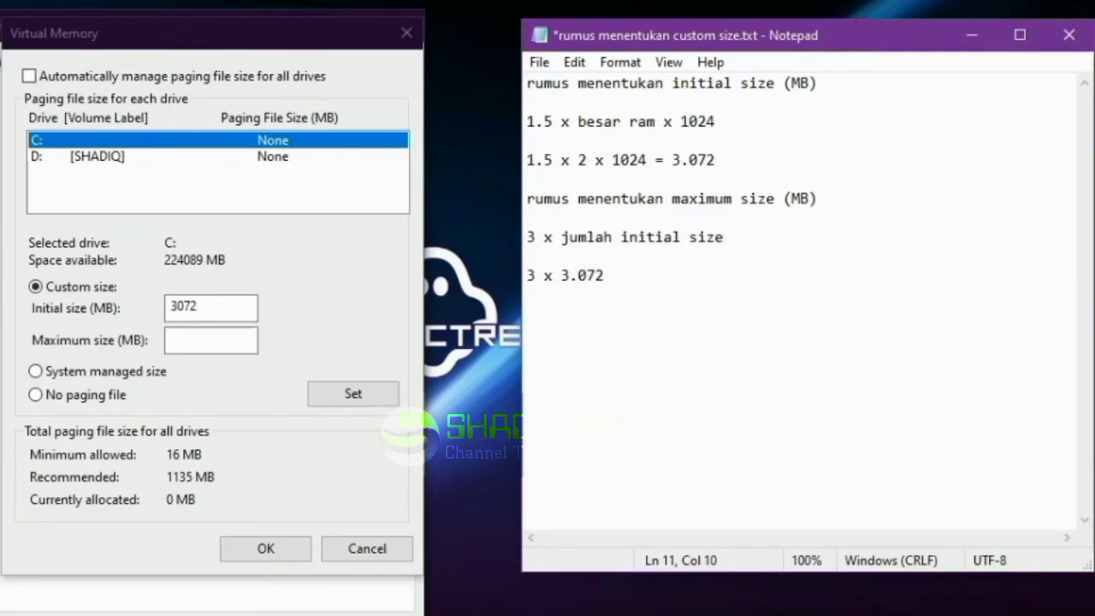
{"action": "left_click", "coordinate": [578, 275]}
{"action": "left_click", "coordinate": [587, 275]}
{"action": "left_click", "coordinate": [578, 275]}
{"action": "left_click", "coordinate": [638, 278]}
{"action": "type", "text": "="}
{"action": "type", "text": "9216"}
{"action": "left_click", "coordinate": [690, 159]}
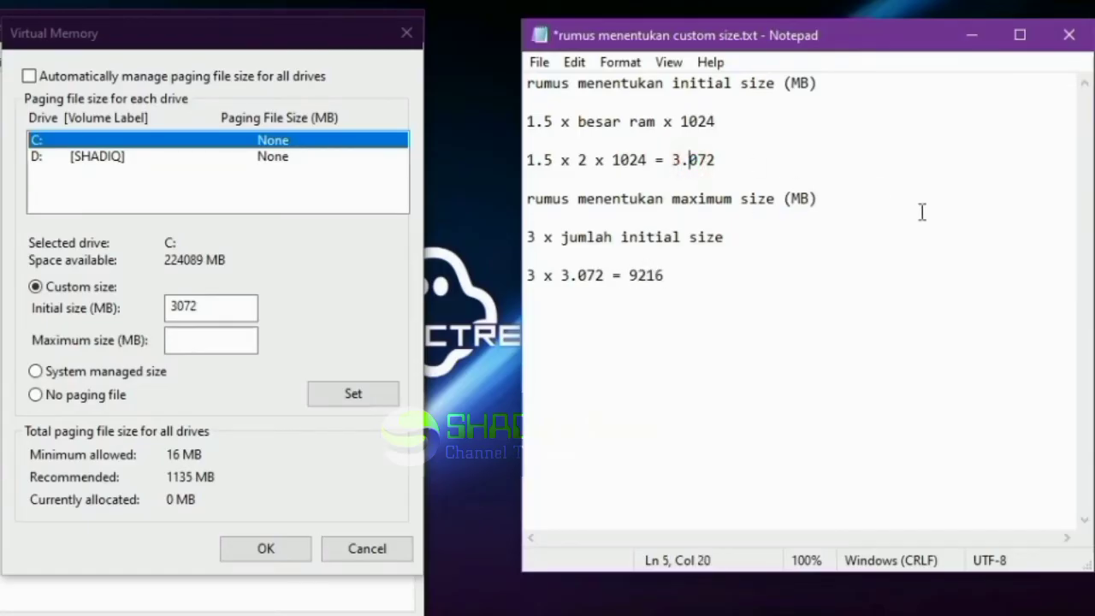
{"action": "key", "text": "BackSpace"}
{"action": "key", "text": "BackSpace"}
{"action": "type", "text": "3."}
{"action": "left_click", "coordinate": [691, 282]}
Set the custom maximum size to 9216 MB, minimise Notepad and apply the custom paging file size to drive C:.
{"action": "left_click", "coordinate": [225, 342]}
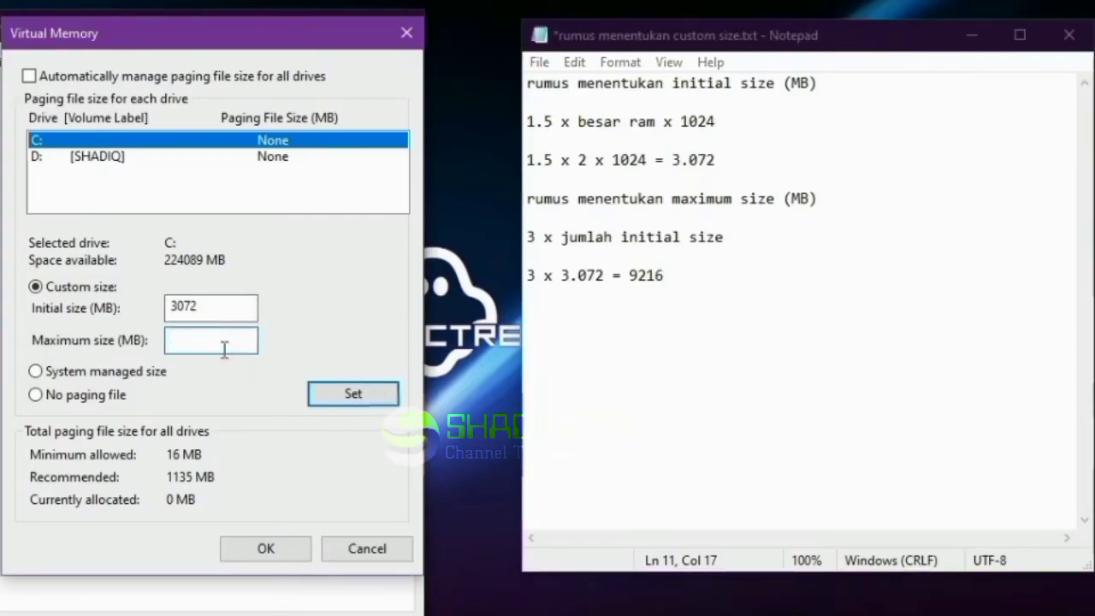
{"action": "type", "text": "9216"}
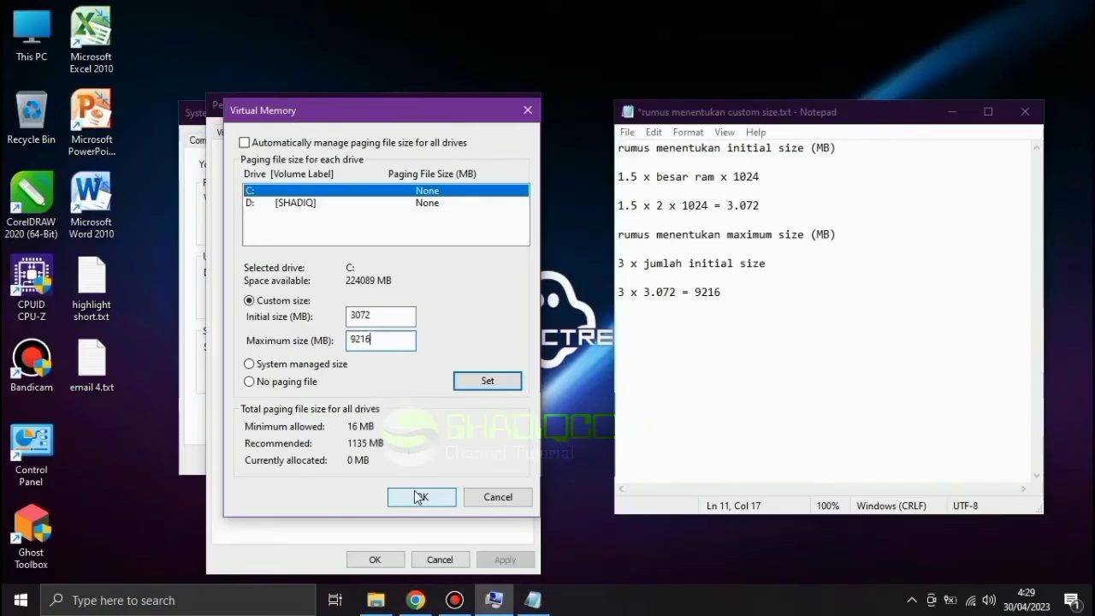
{"action": "left_click", "coordinate": [950, 111]}
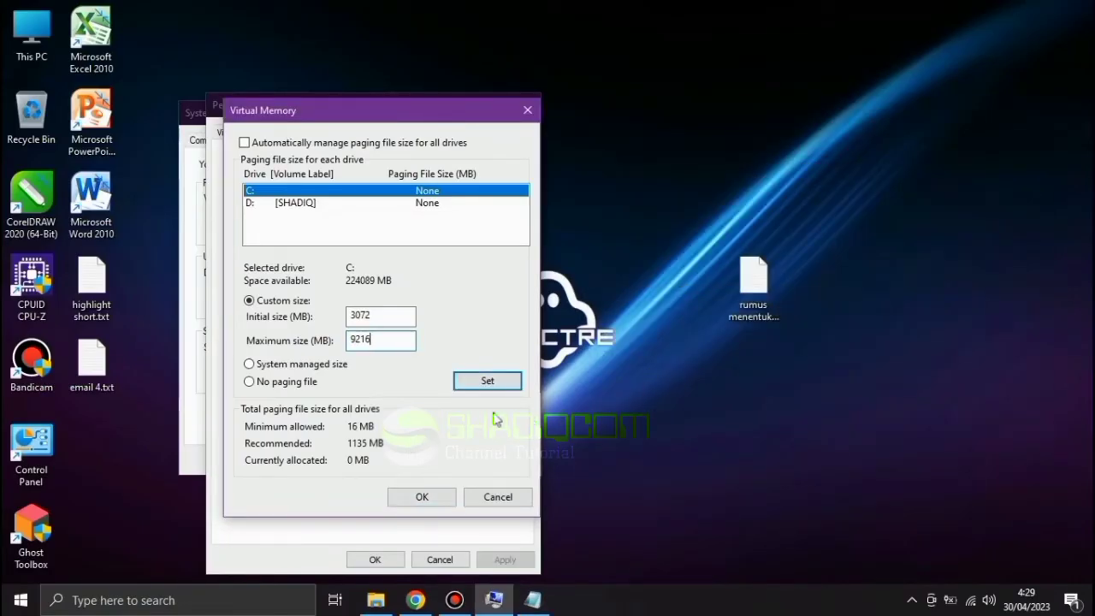
{"action": "left_click", "coordinate": [499, 385]}
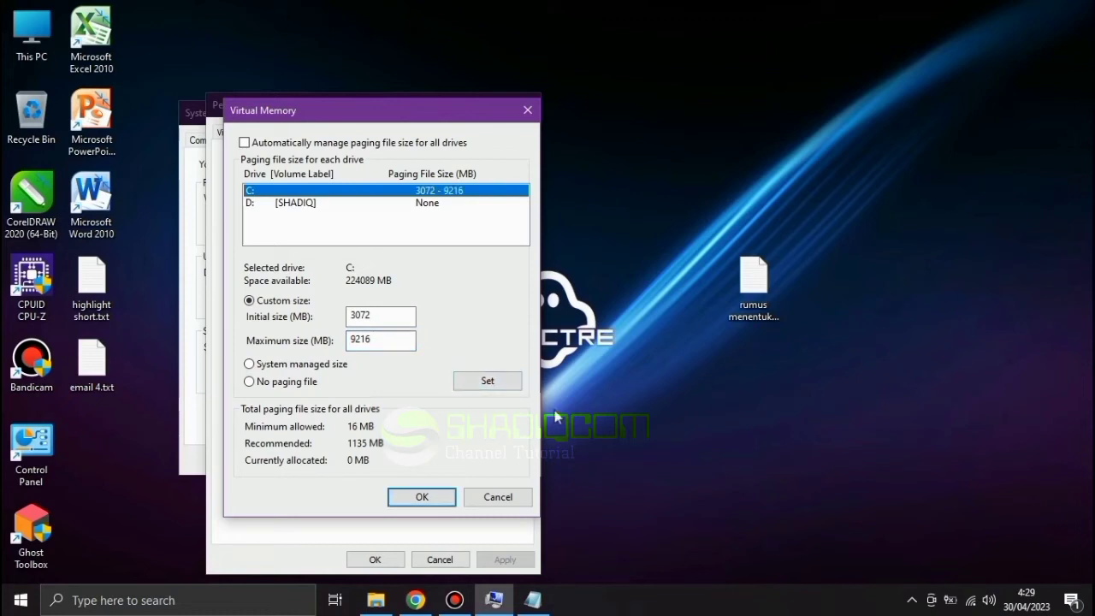
Confirm and close the Virtual Memory, Performance Options and System Properties dialogs.
{"action": "left_click", "coordinate": [432, 495]}
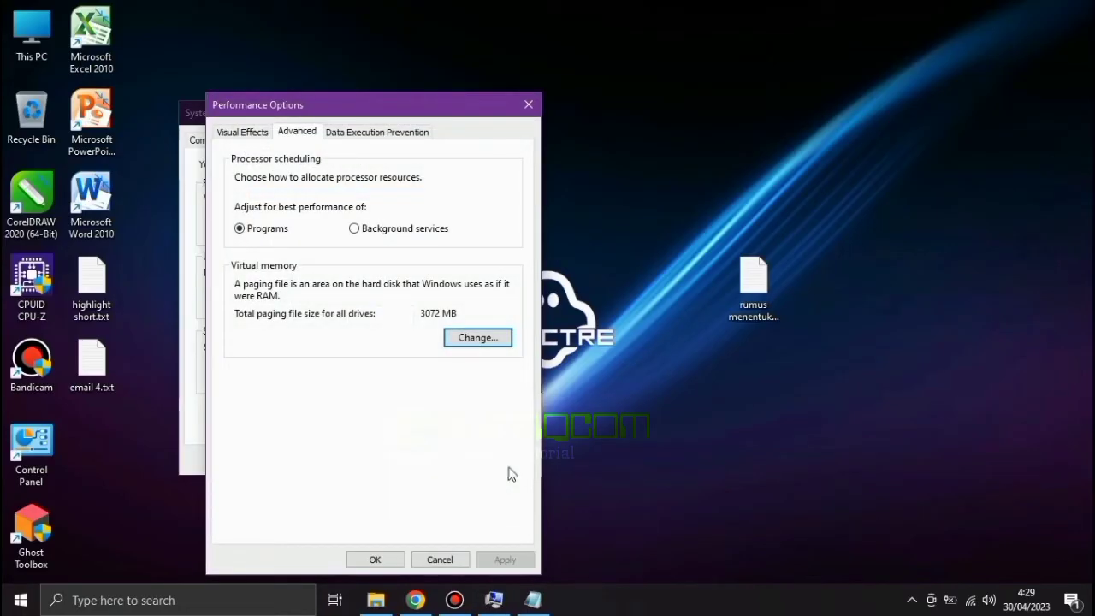
{"action": "left_click", "coordinate": [371, 561]}
{"action": "left_click", "coordinate": [358, 460]}
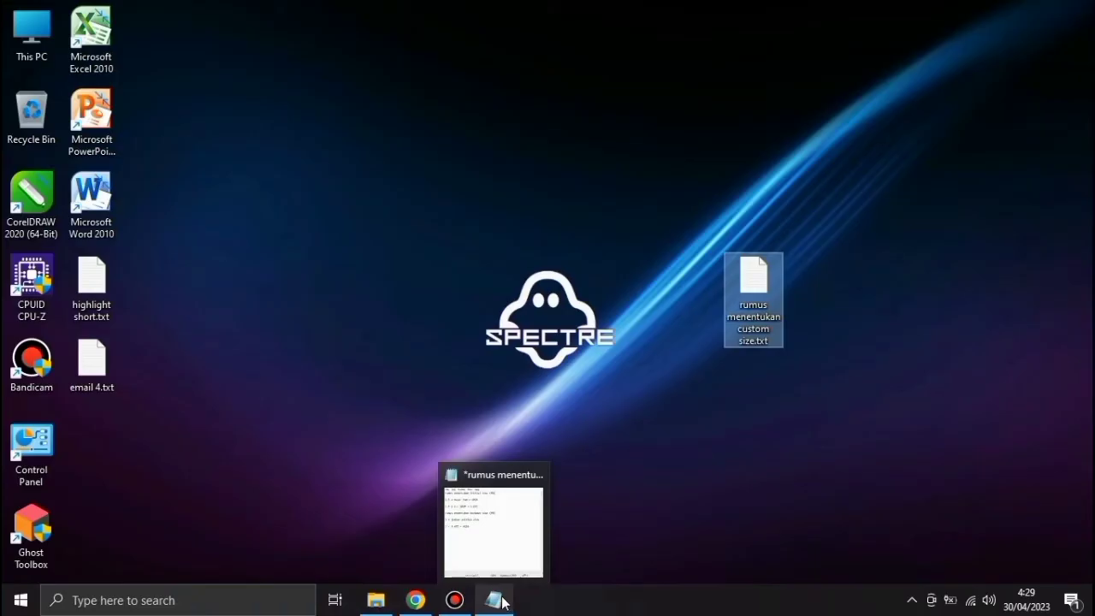
Restore the Notepad window with the size formulas, then close it and save the changes.
{"action": "left_click", "coordinate": [498, 600]}
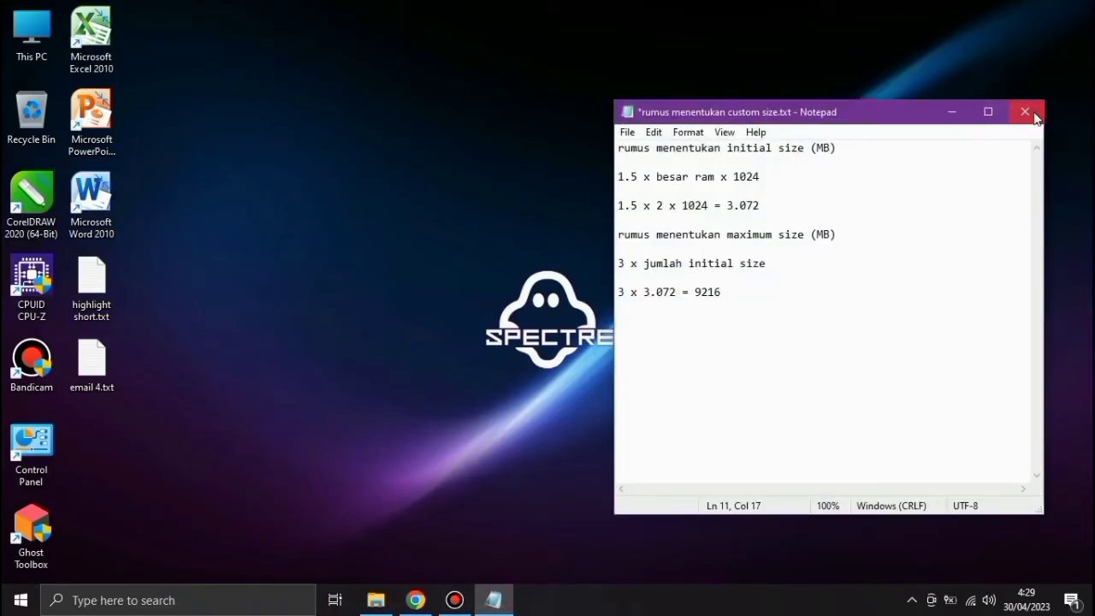
{"action": "left_click", "coordinate": [1033, 114]}
{"action": "left_click", "coordinate": [501, 315]}
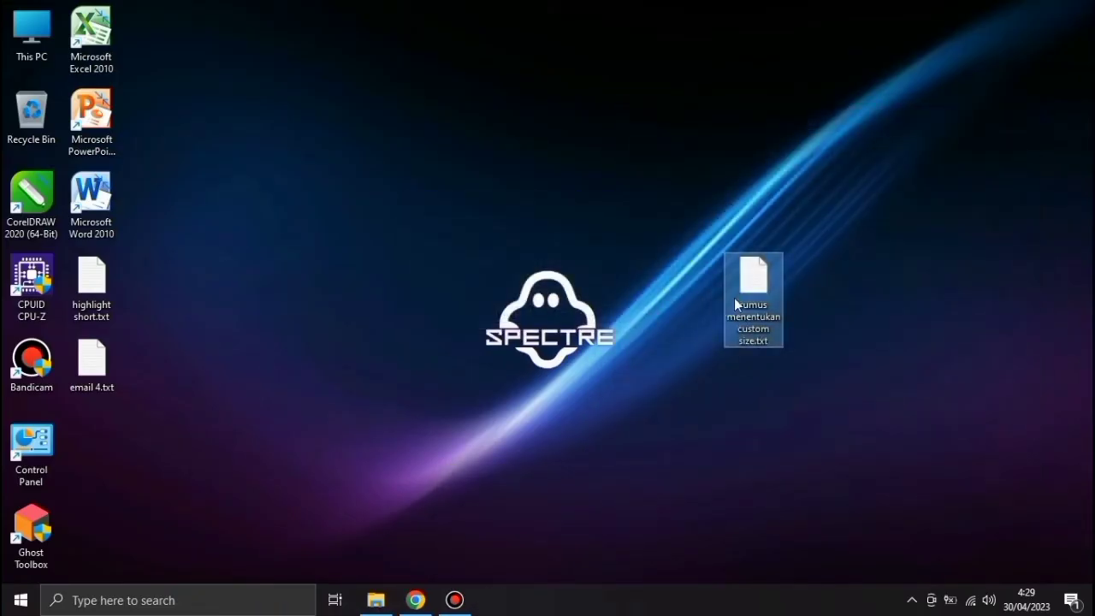
Move "rumus menentukan custom size.txt" on the desktop to the spot below "email 4.txt" and refresh the desktop.
{"action": "left_click_drag", "start_coordinate": [733, 303], "coordinate": [89, 455]}
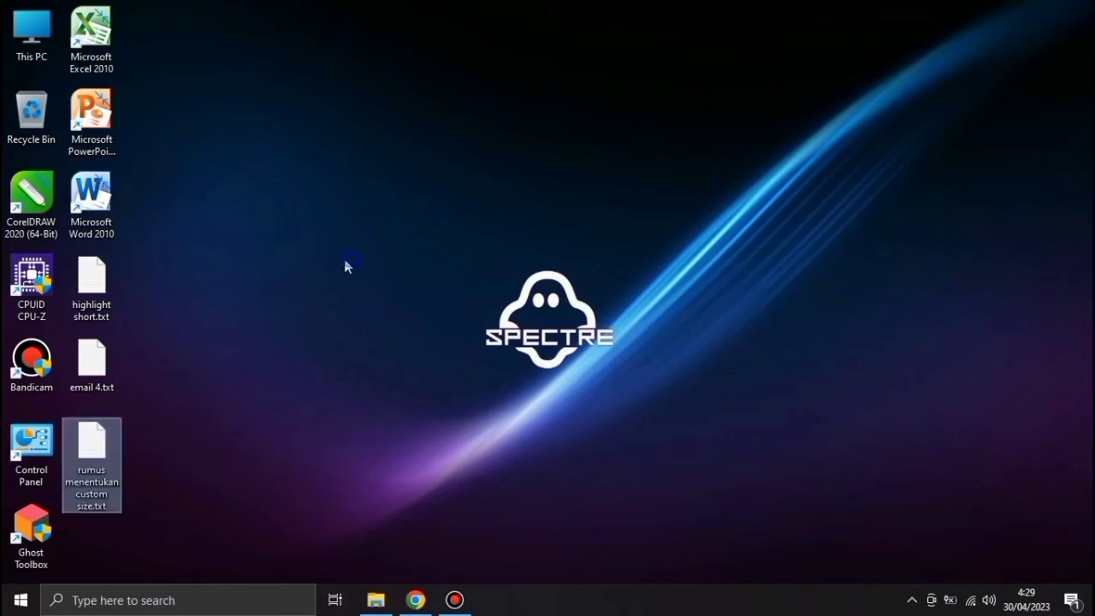
{"action": "right_click", "coordinate": [346, 267]}
{"action": "left_click", "coordinate": [397, 308]}
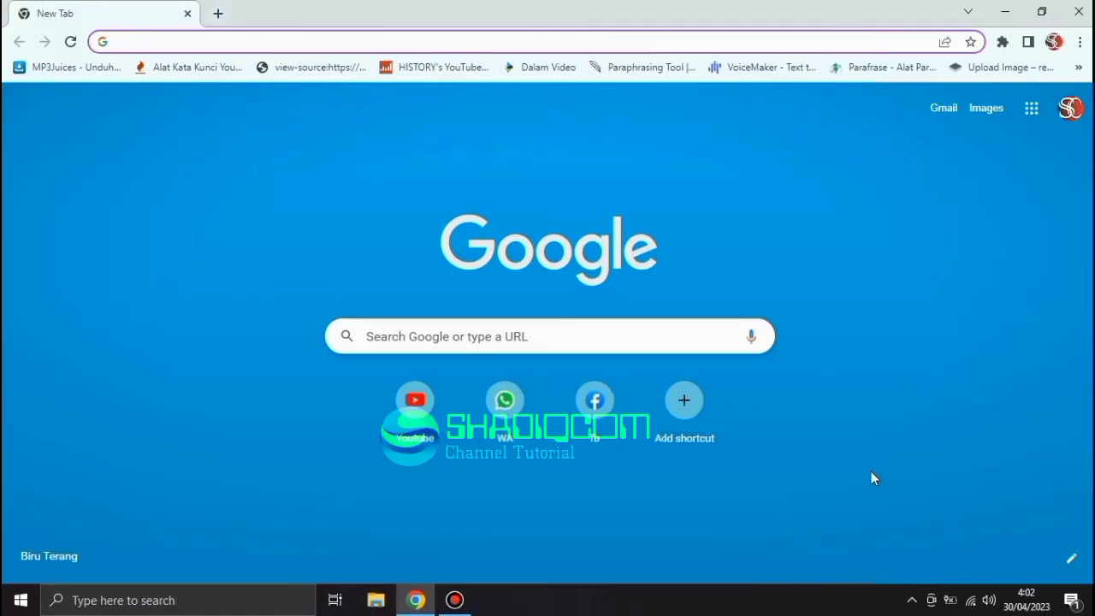
Open YouTube in Chrome from its new tab page shortcut and add a second browser tab.
{"action": "left_click", "coordinate": [408, 403]}
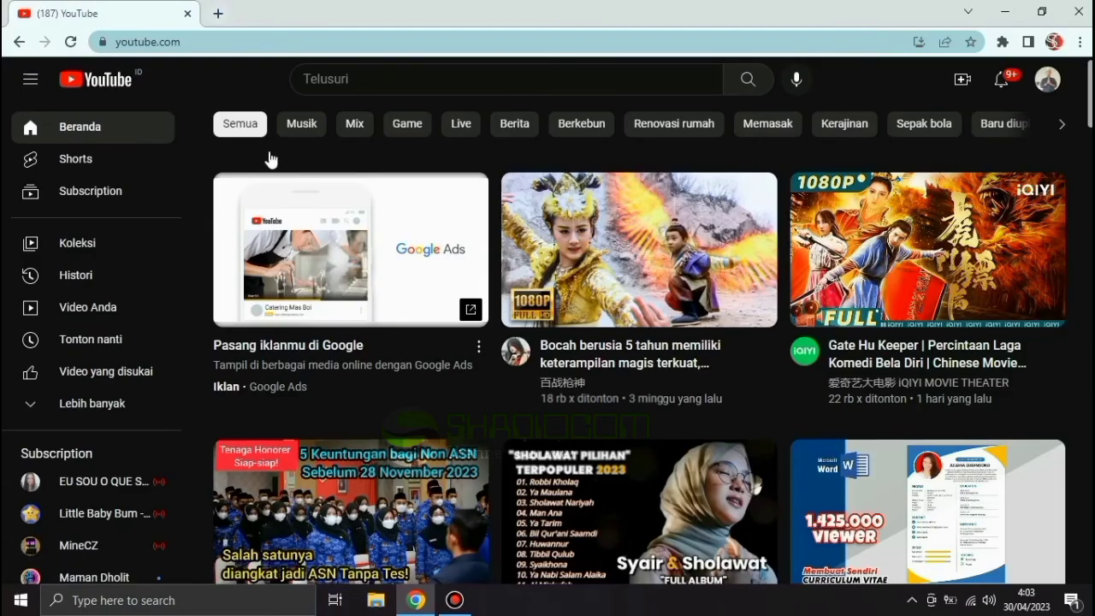
{"action": "left_click", "coordinate": [219, 14]}
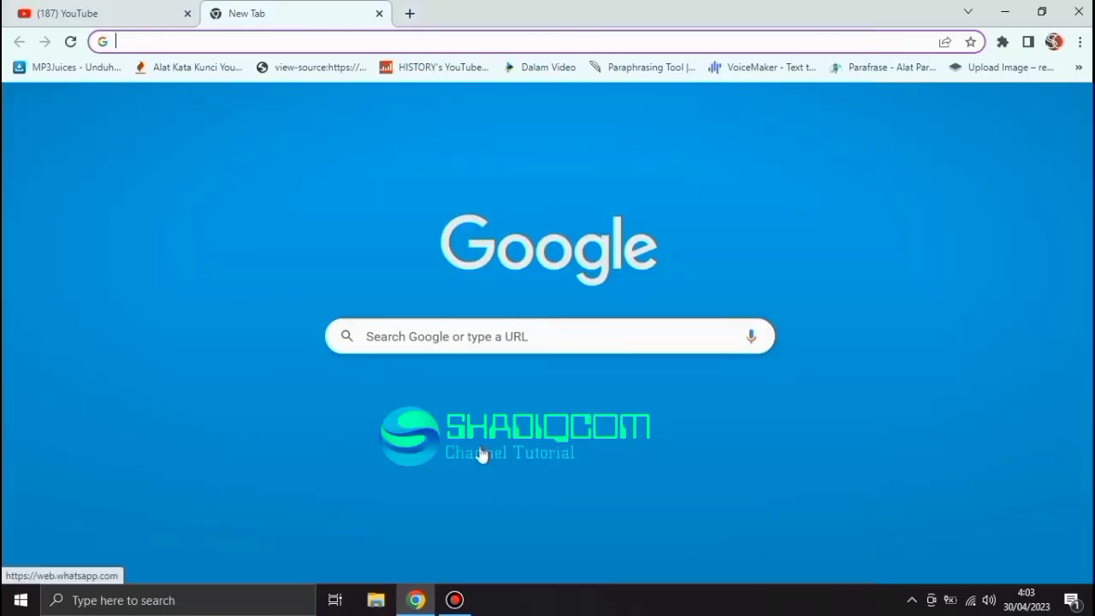
{"action": "left_click", "coordinate": [415, 374]}
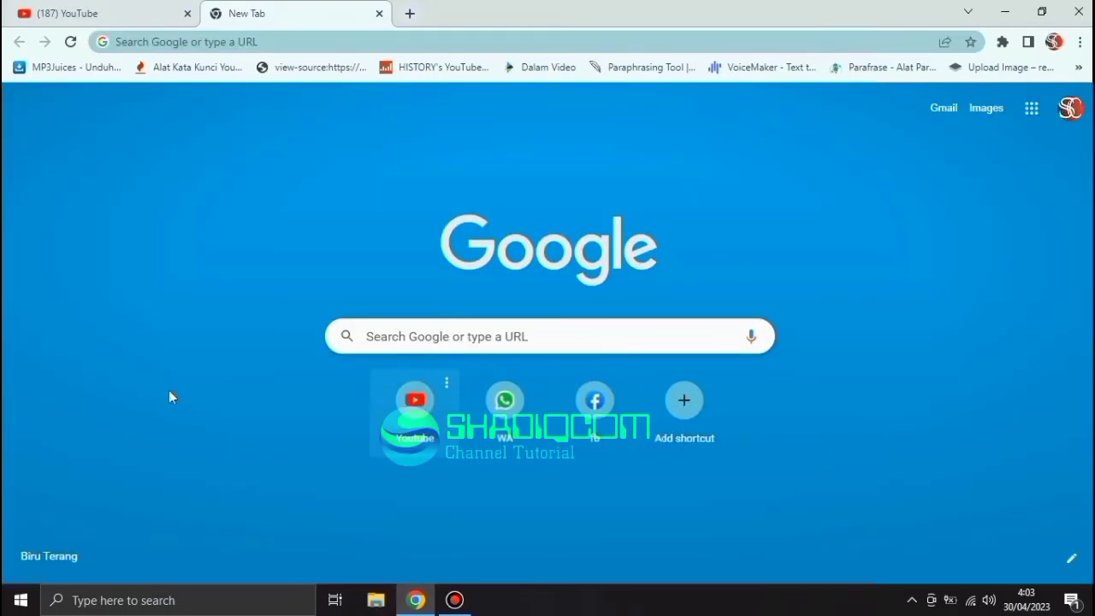